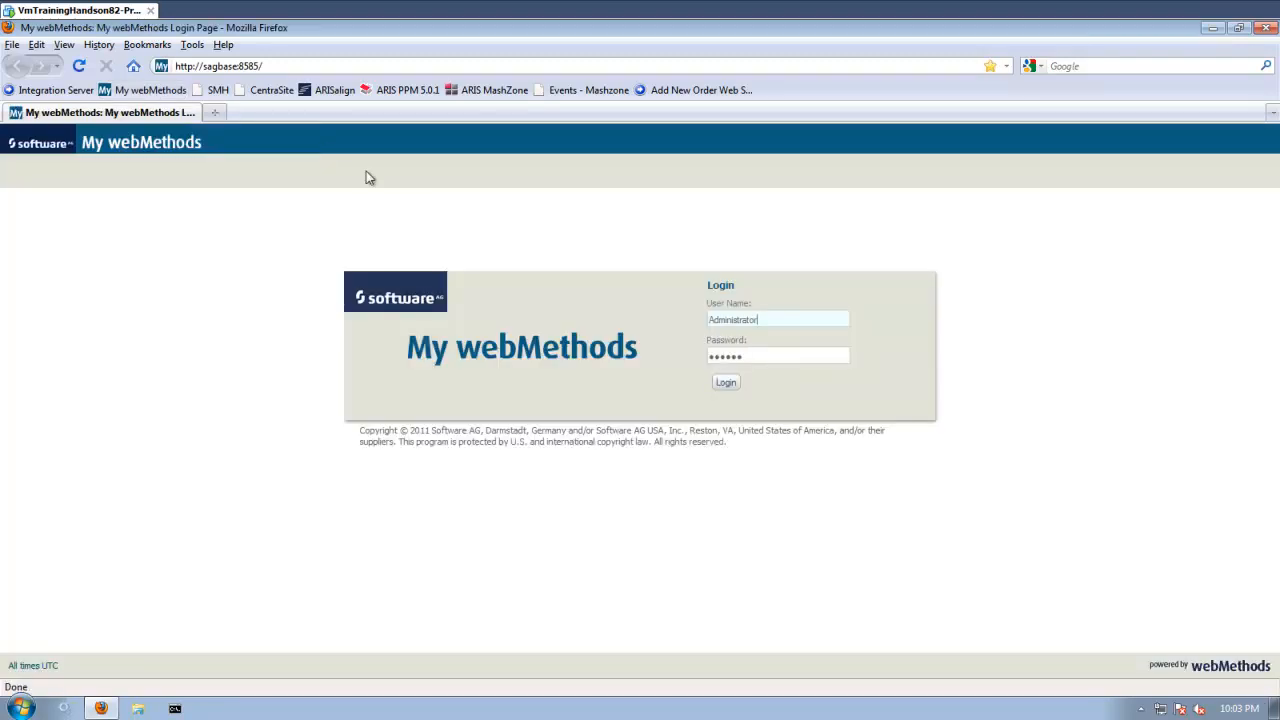
# - Log in and open the Document Types page in the B2B integration administration
pyautogui.click(727, 387)
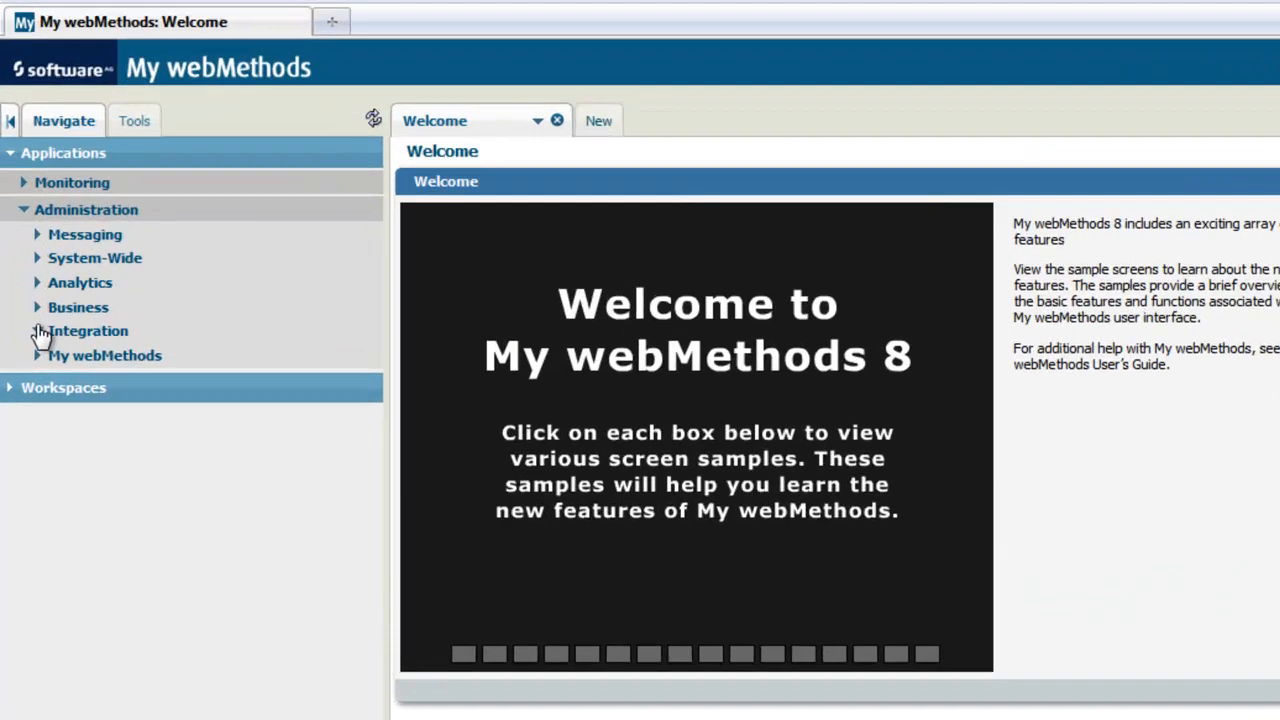
pyautogui.click(25, 313)
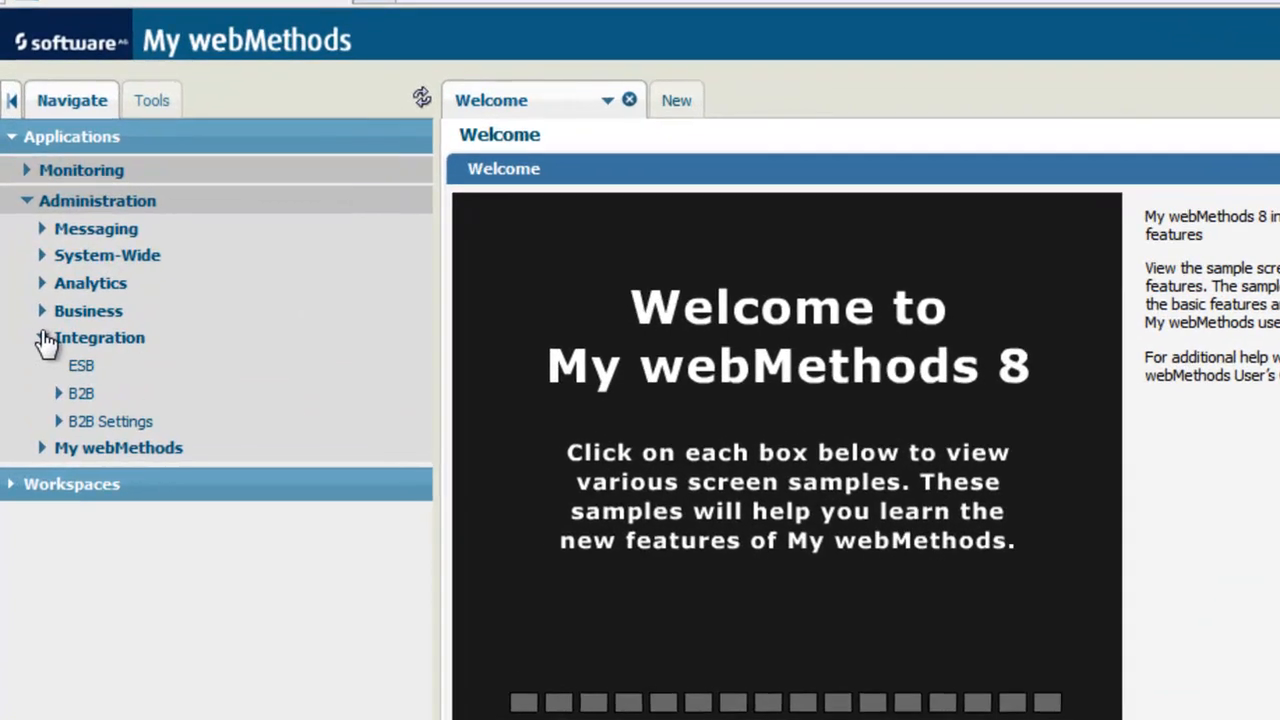
pyautogui.click(58, 394)
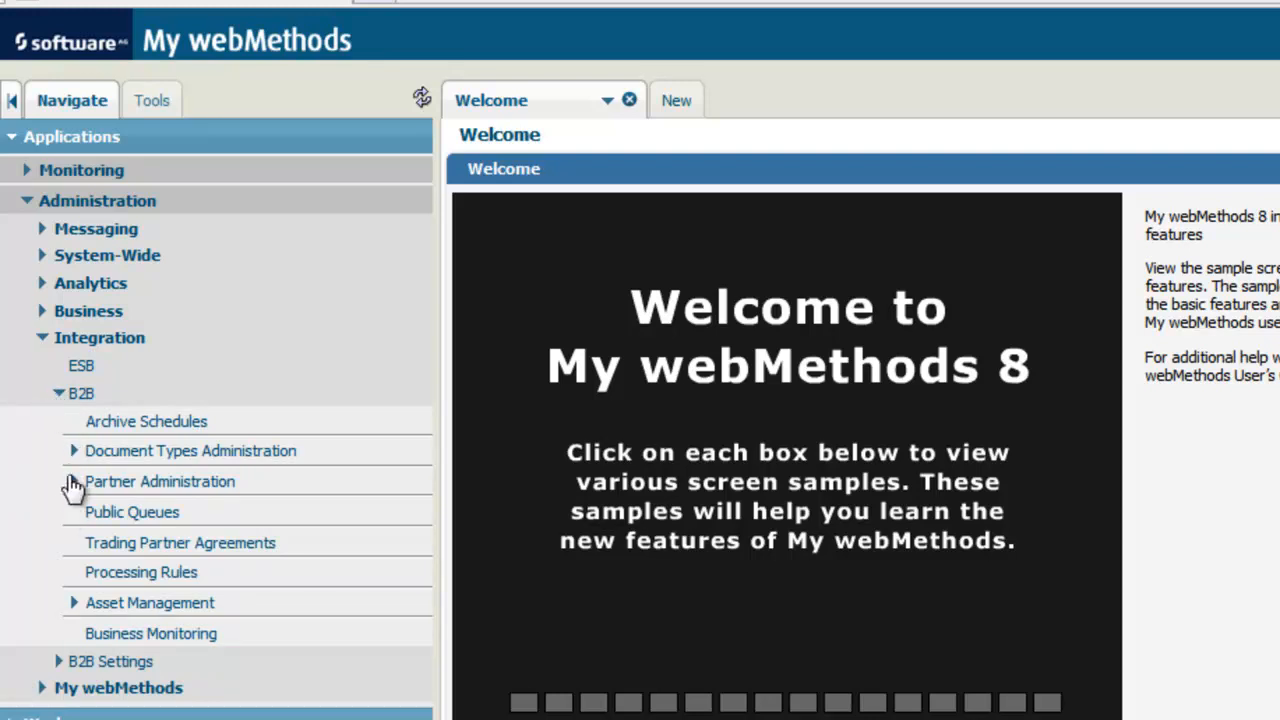
pyautogui.click(76, 452)
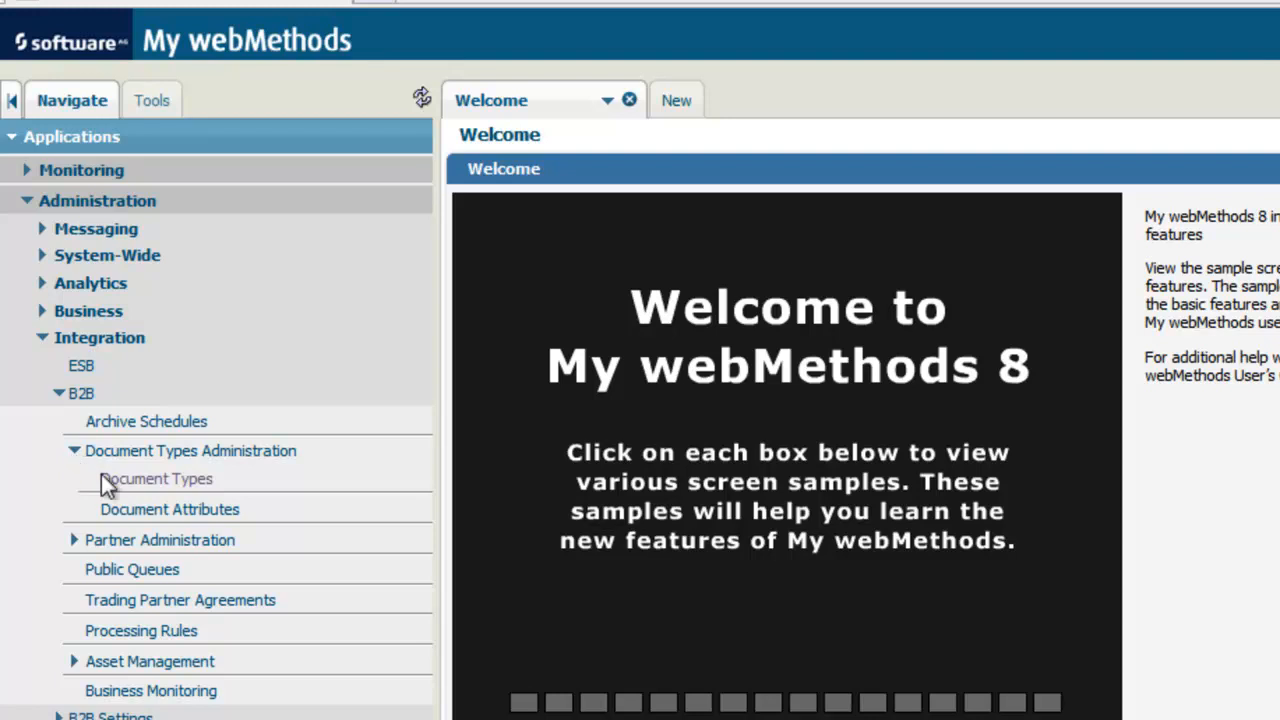
pyautogui.click(121, 486)
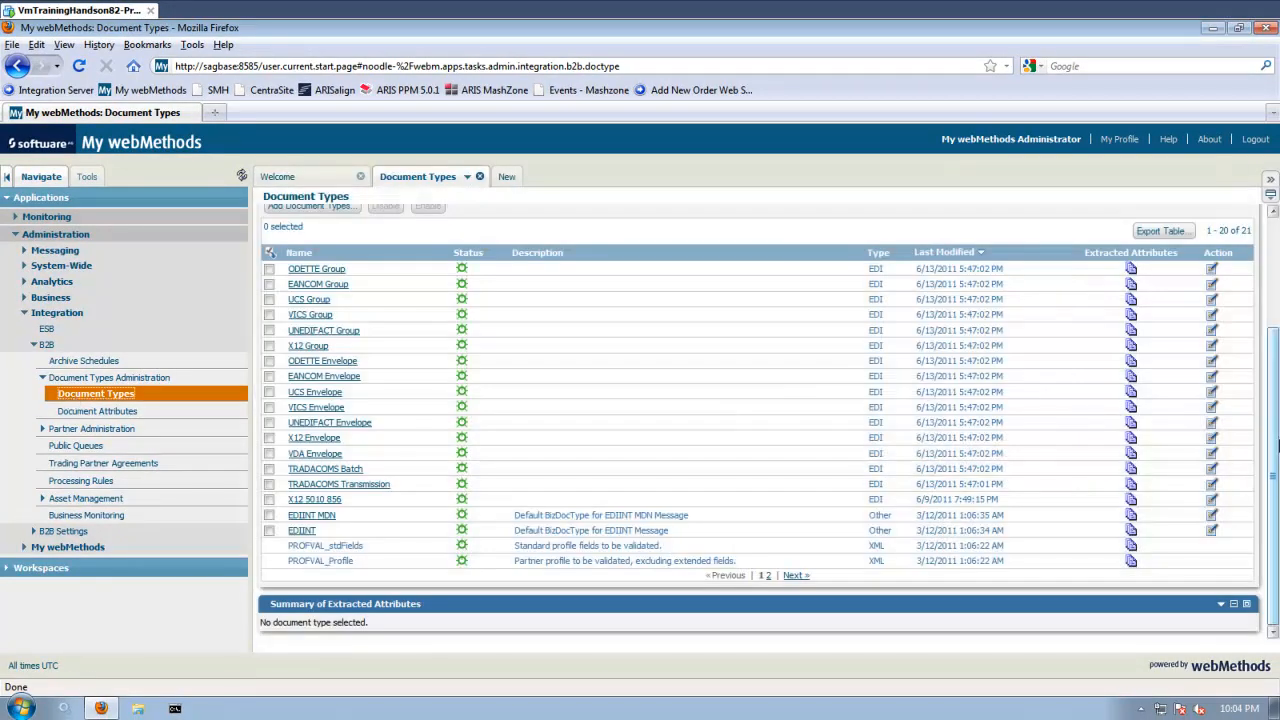
# - Start adding a new EDI document type to the document types list
pyautogui.scroll(2, 1275, 370)
pyautogui.moveTo(1277, 370); pyautogui.dragTo(1276, 332)
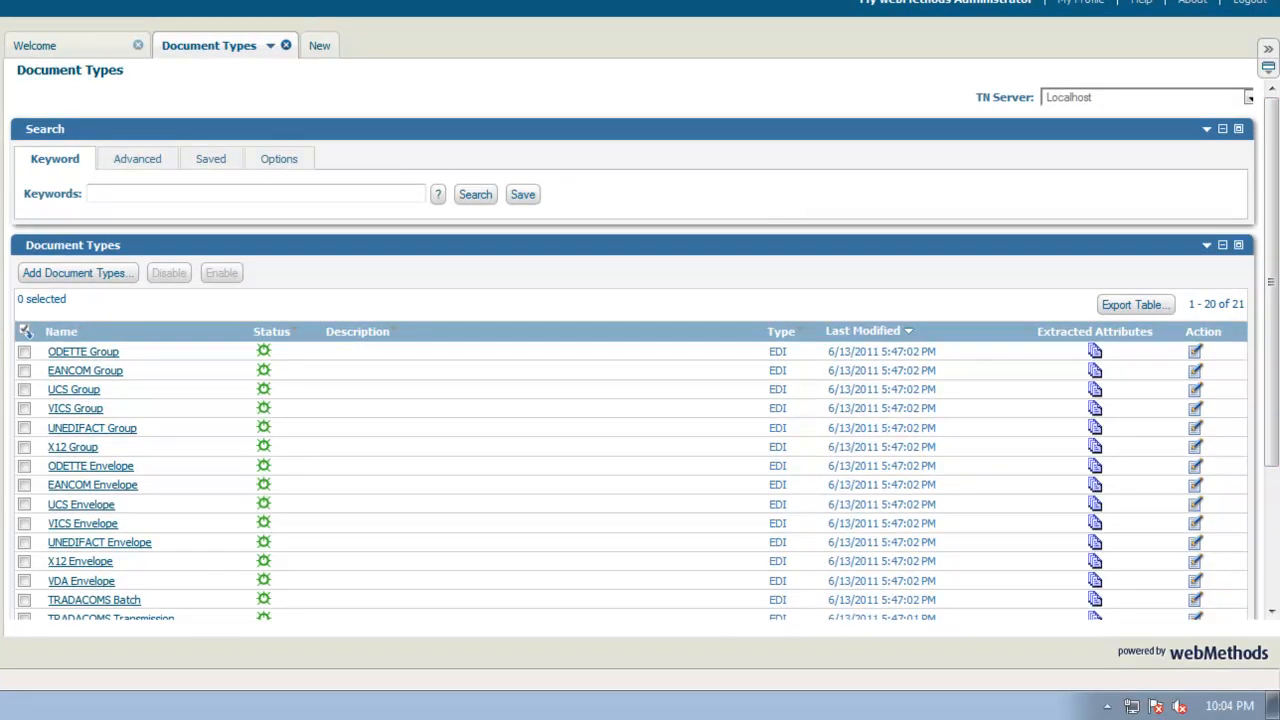
pyautogui.click(94, 270)
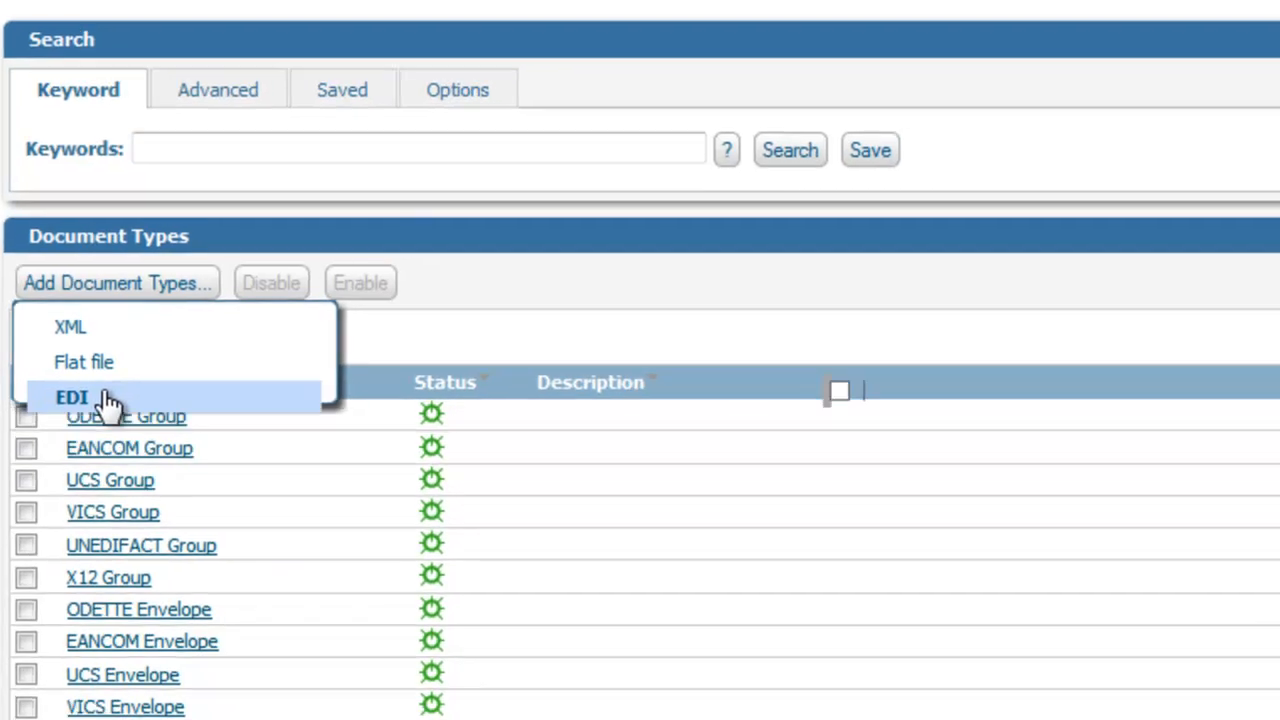
pyautogui.click(117, 421)
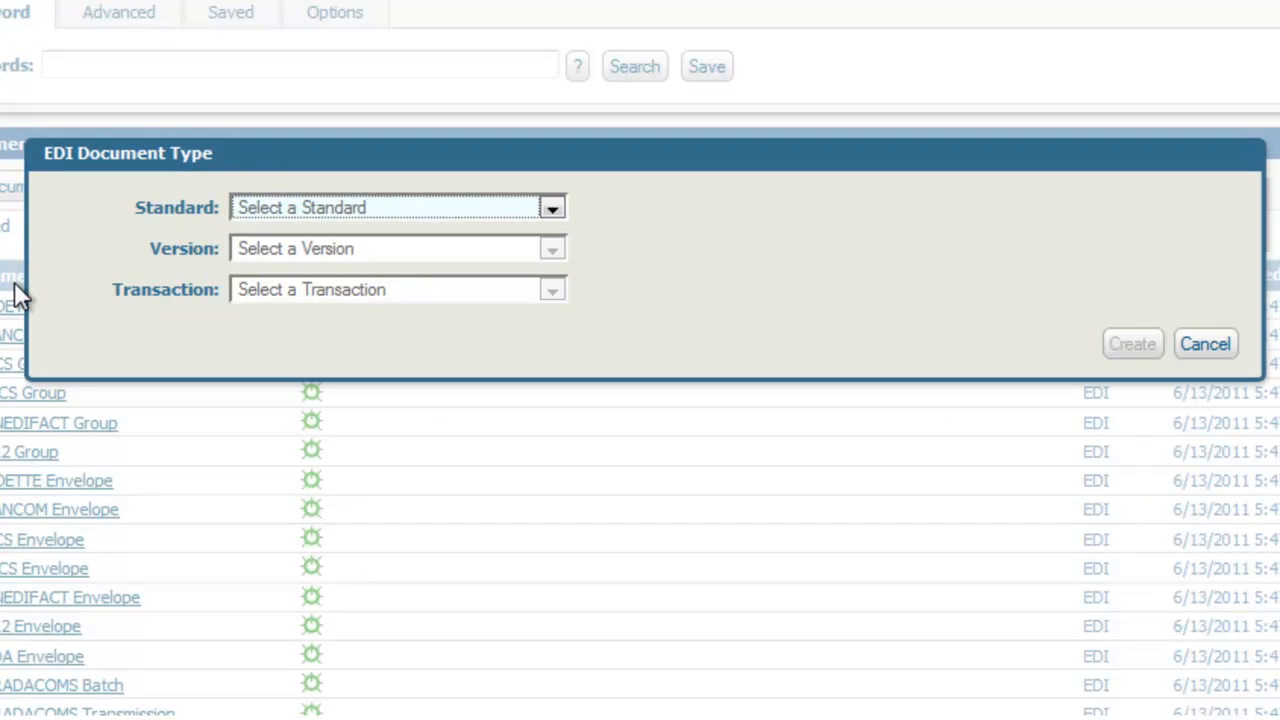
# - Create the EDI document type with standard X12, version 5010 and transaction 810
pyautogui.click(555, 212)
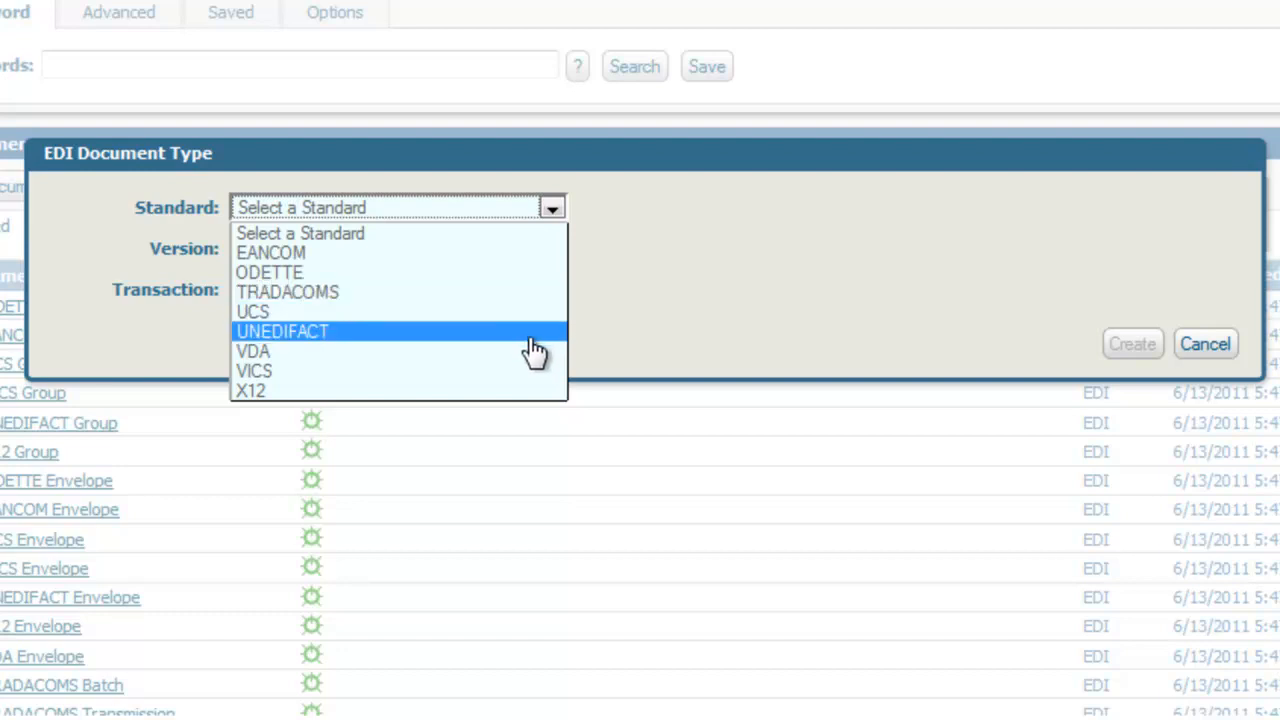
pyautogui.click(535, 393)
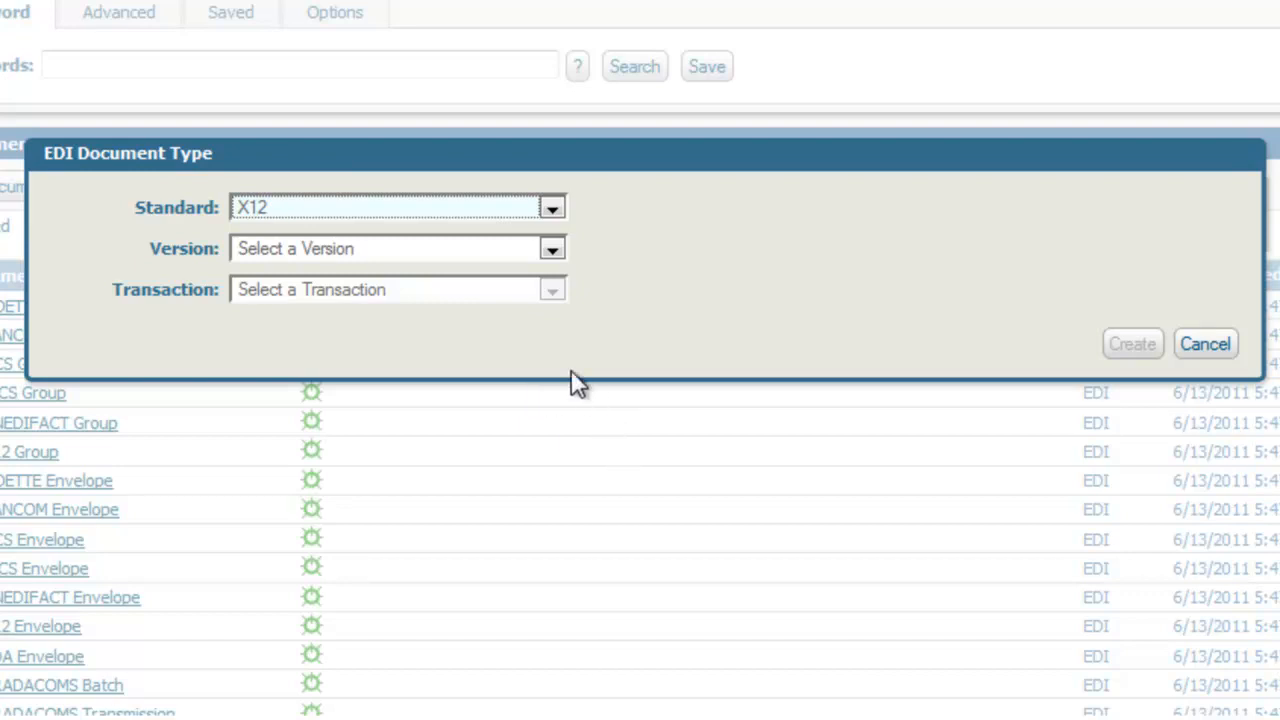
pyautogui.click(552, 254)
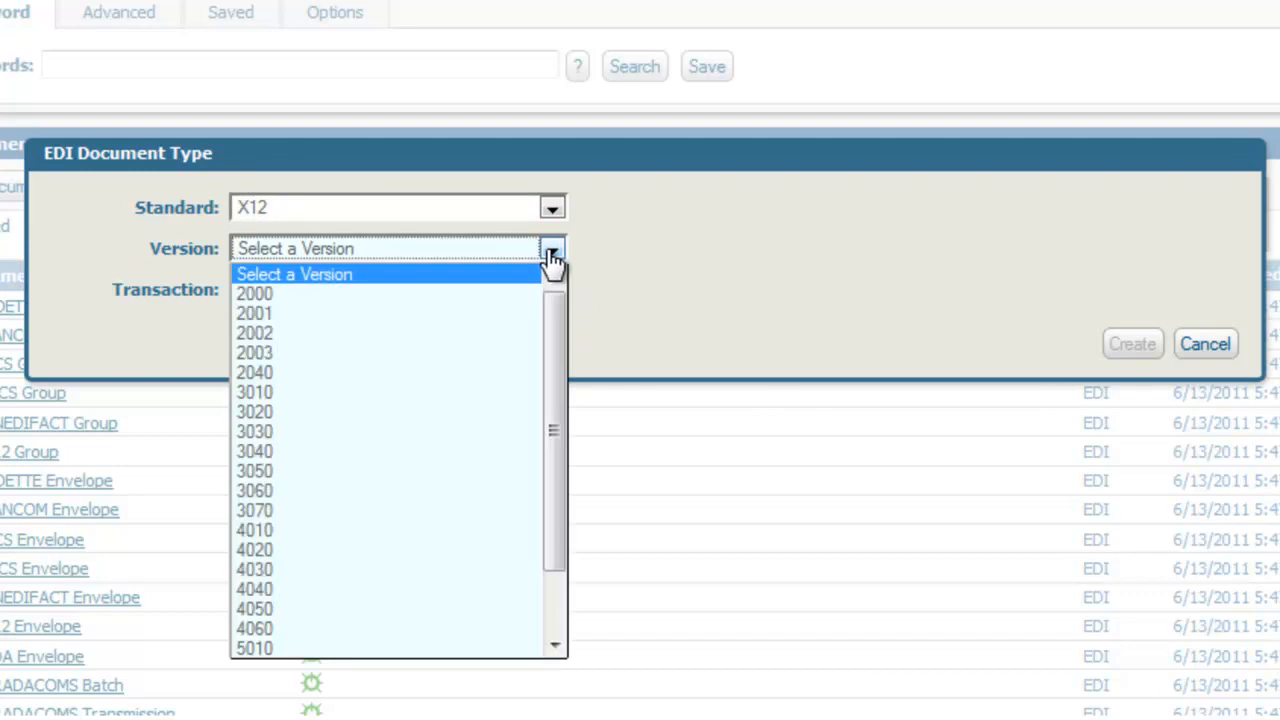
pyautogui.moveTo(557, 309); pyautogui.dragTo(563, 415)
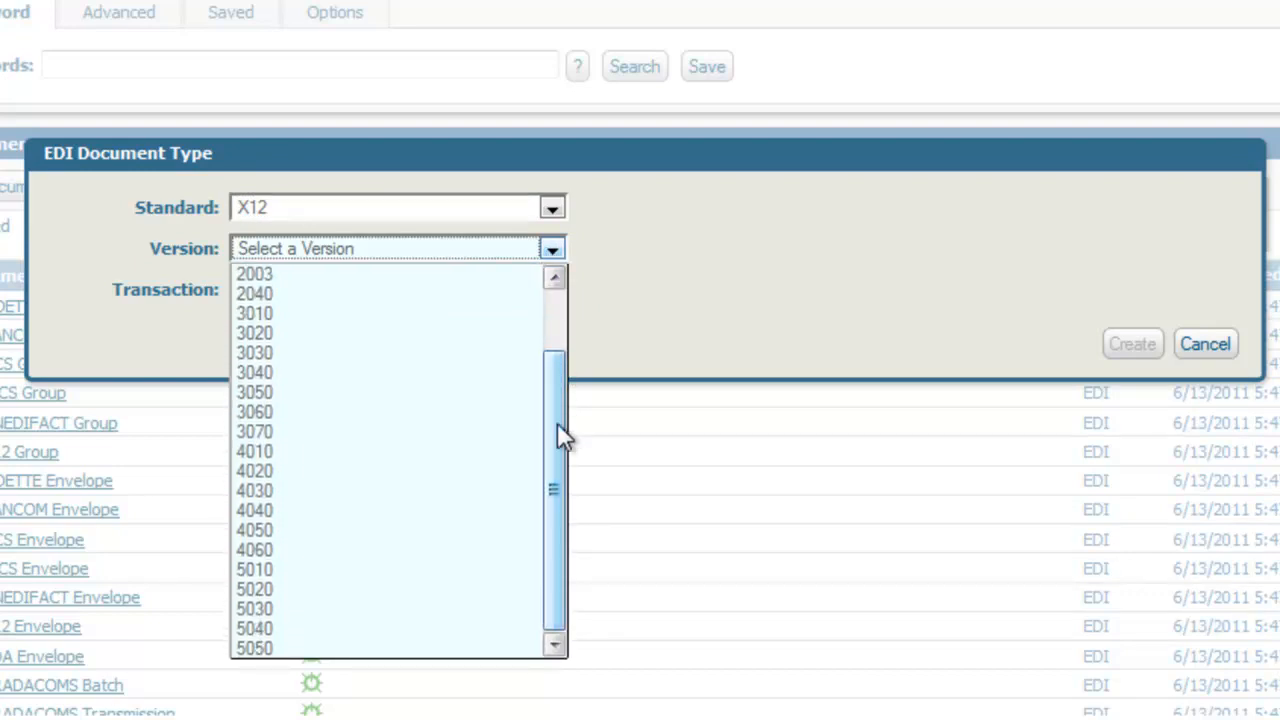
pyautogui.click(484, 570)
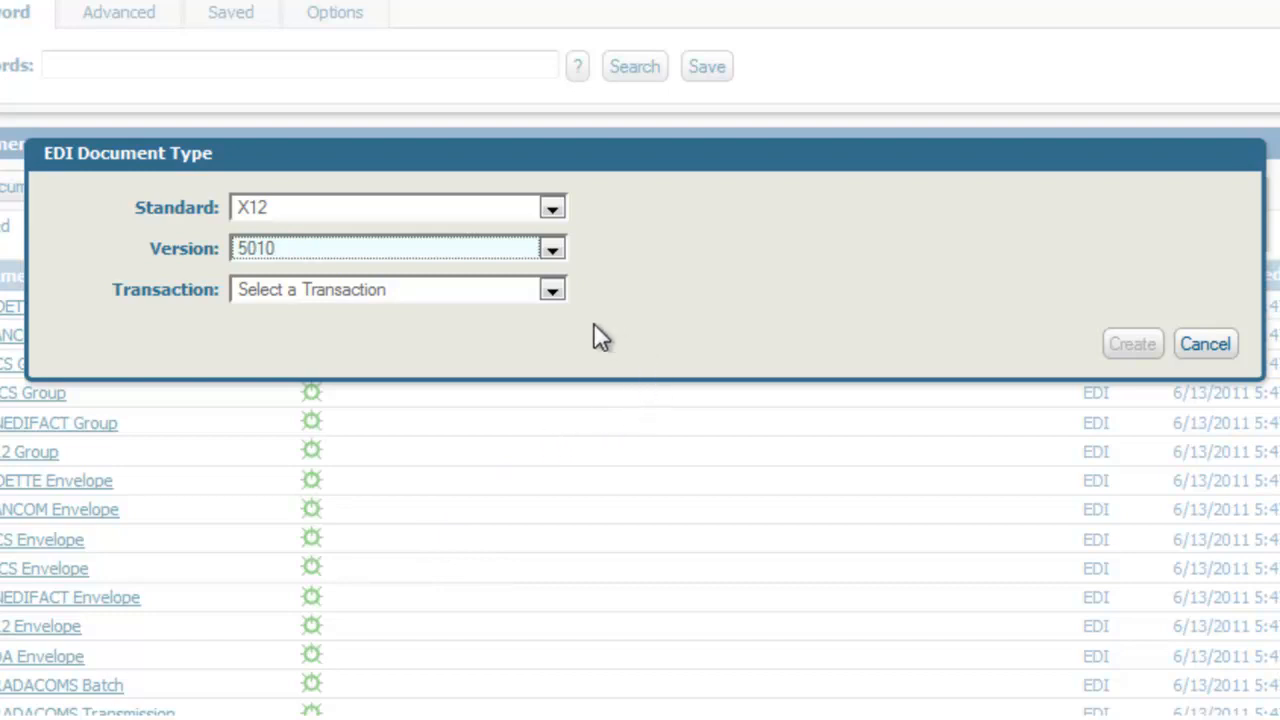
pyautogui.click(553, 292)
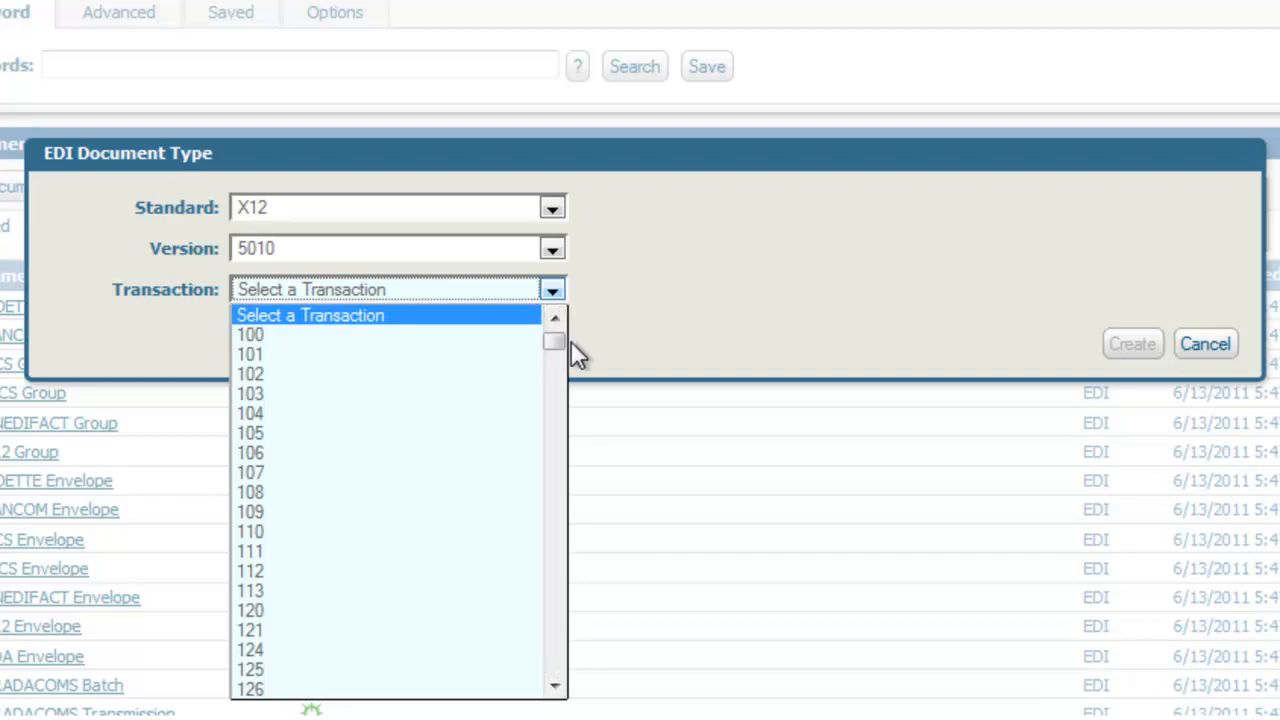
pyautogui.moveTo(556, 344); pyautogui.dragTo(556, 584)
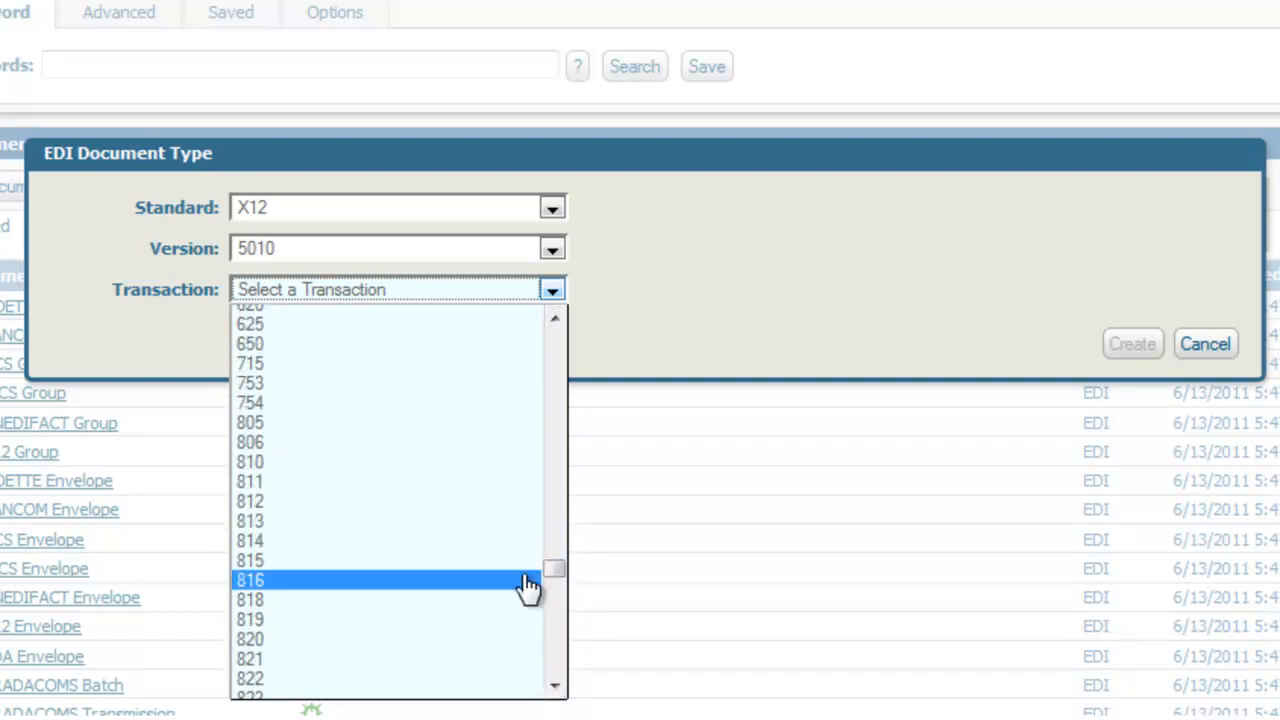
pyautogui.click(337, 462)
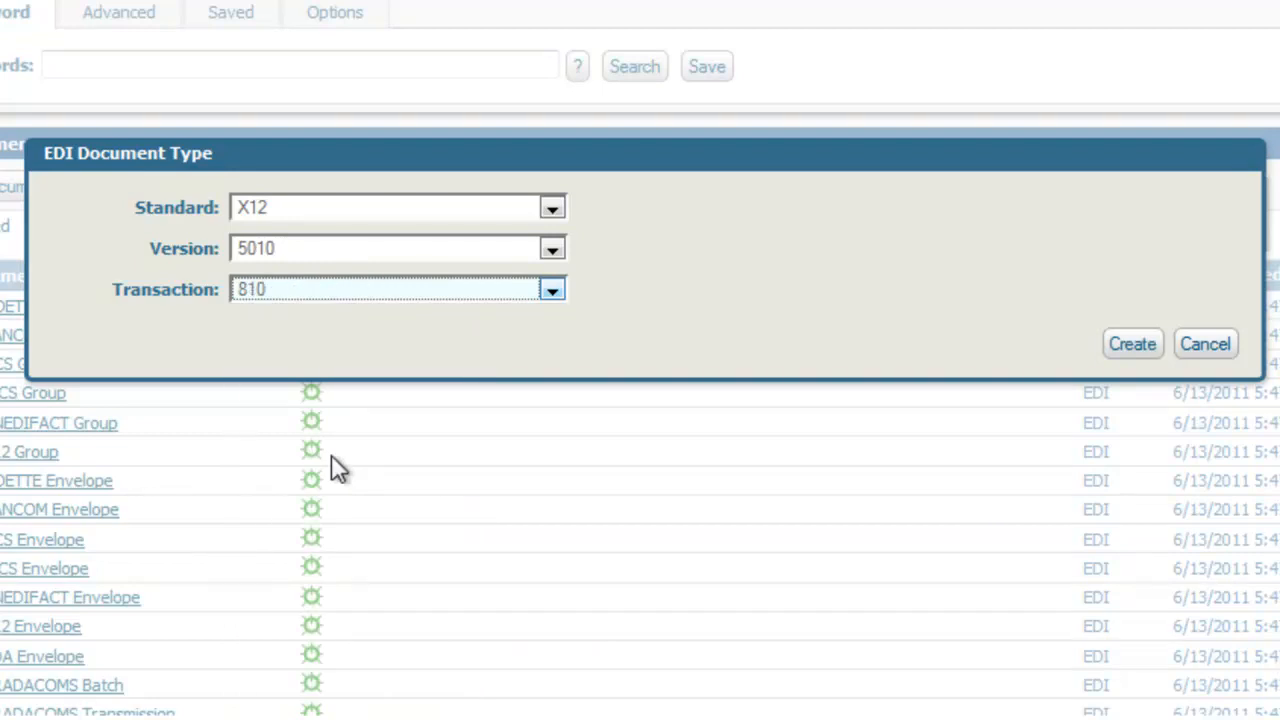
pyautogui.click(1116, 356)
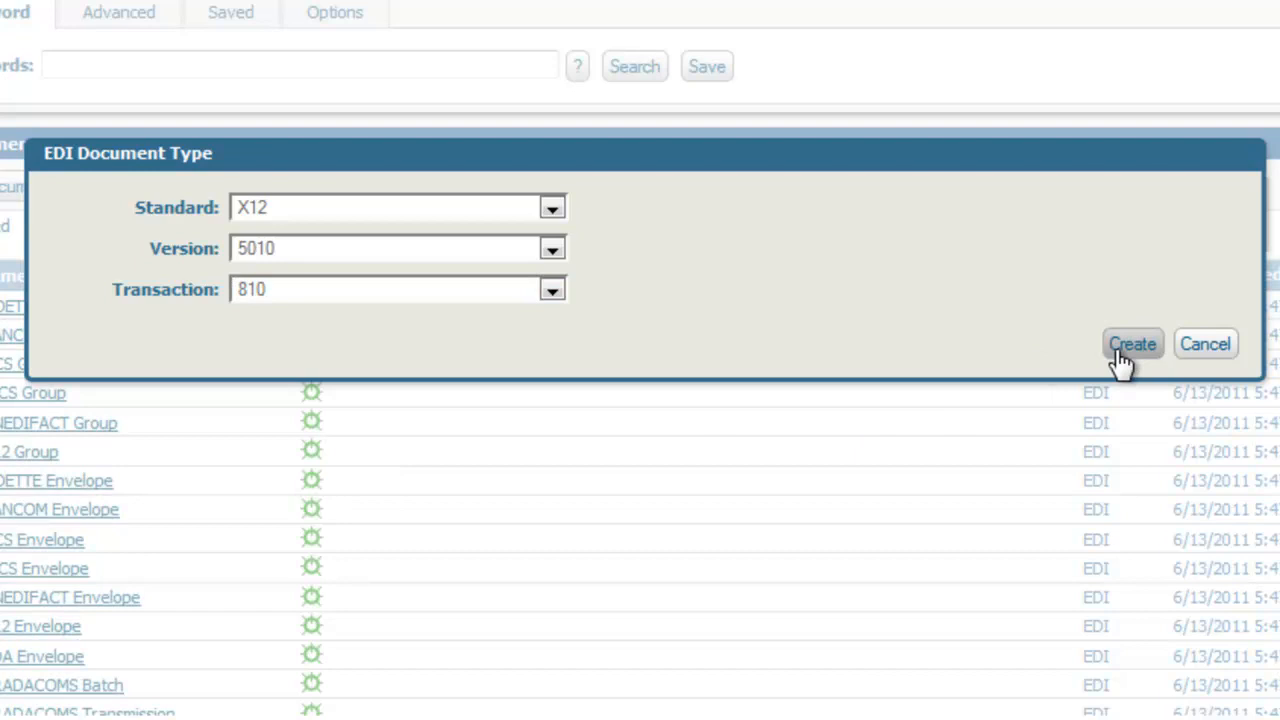
pyautogui.click(1125, 346)
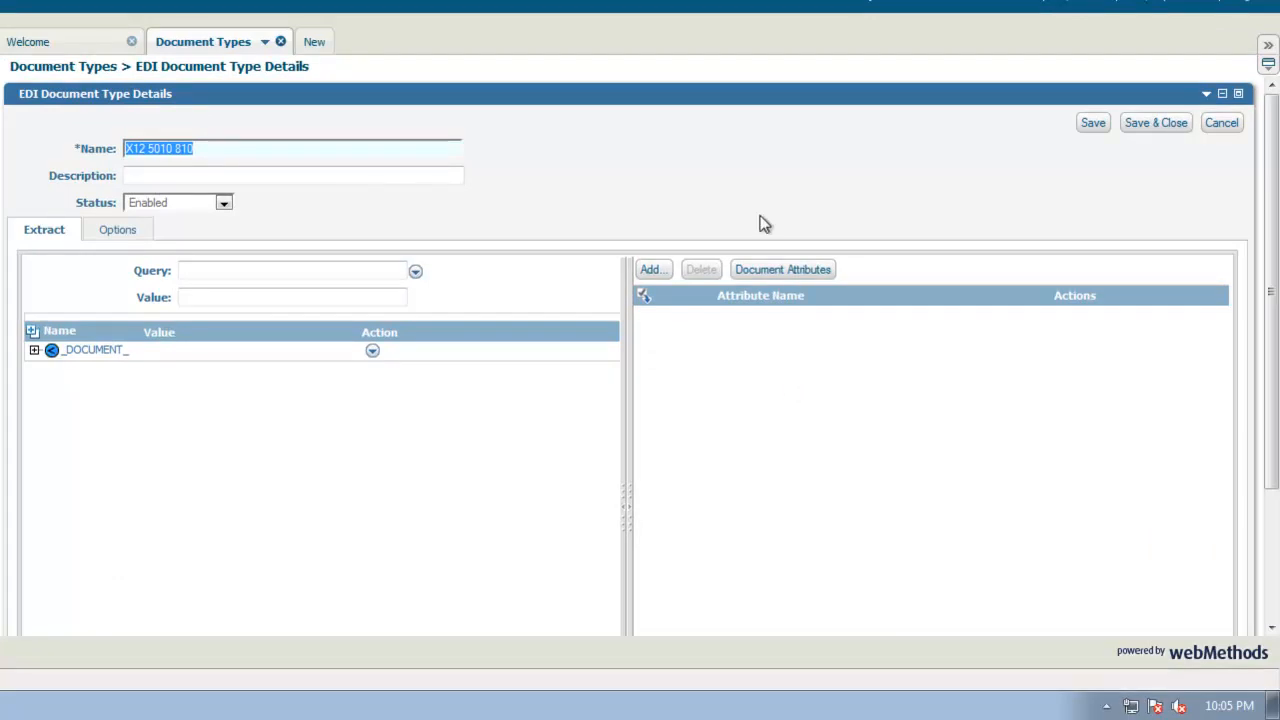
# - Describe the document type as "EDI 810 Invoice" and keep its status set to Enabled
pyautogui.click(325, 175)
pyautogui.write('EDI 8')
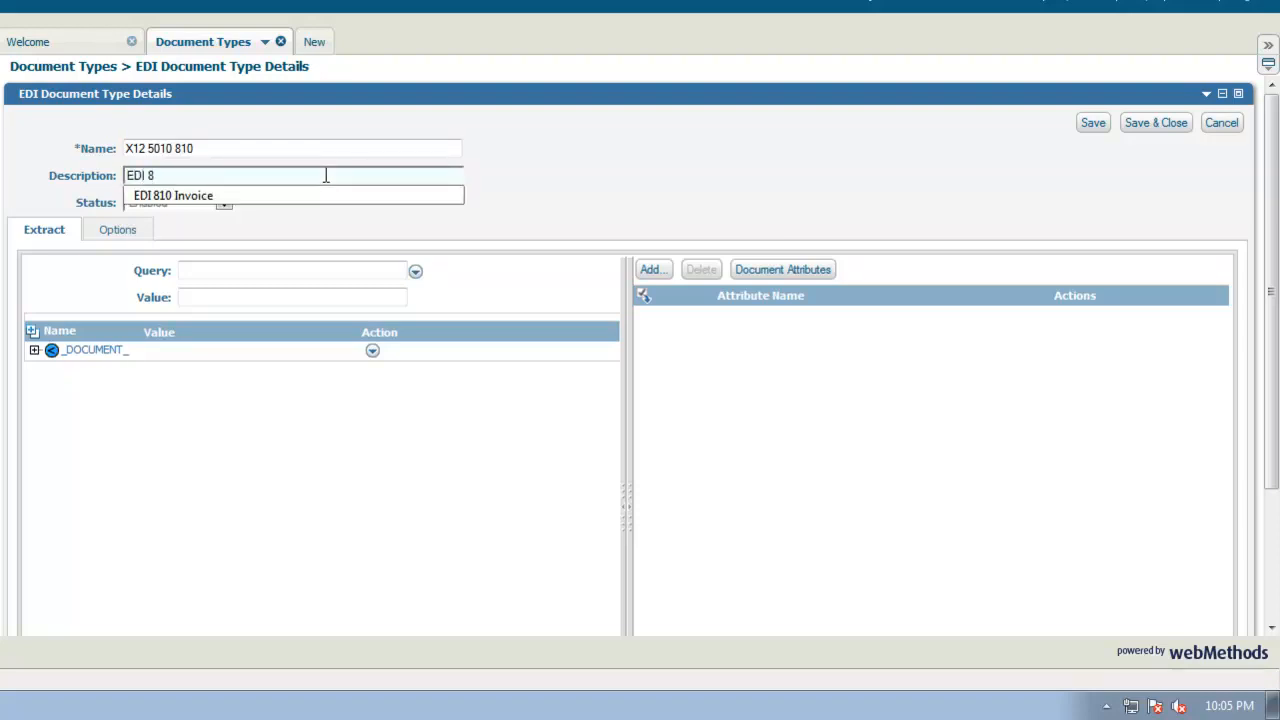
pyautogui.write('10 Invoice')
pyautogui.click(672, 177)
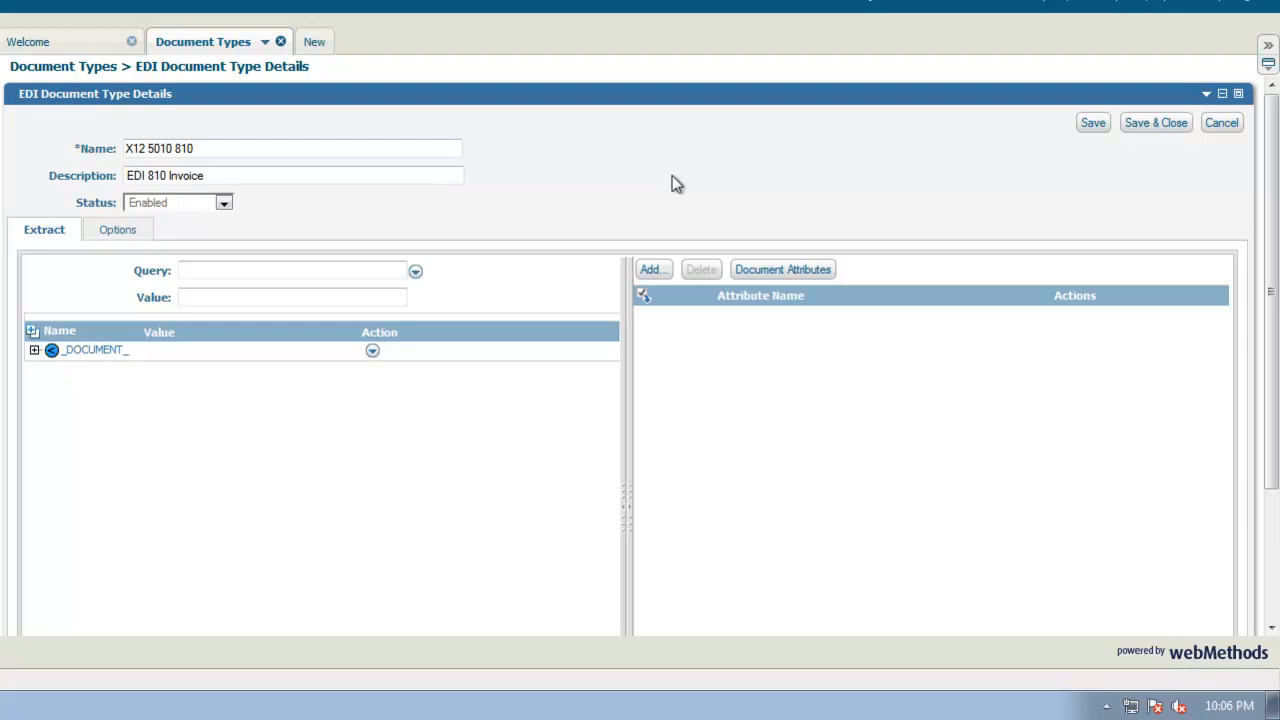
pyautogui.click(223, 203)
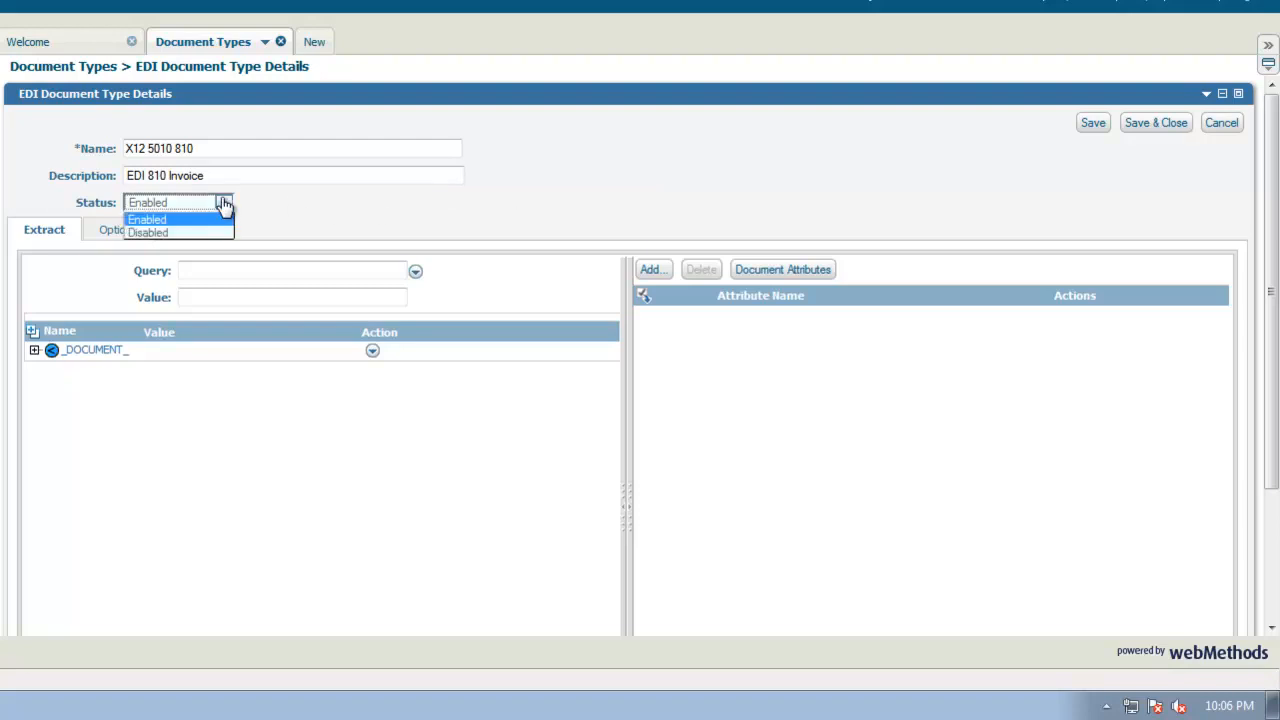
pyautogui.click(223, 203)
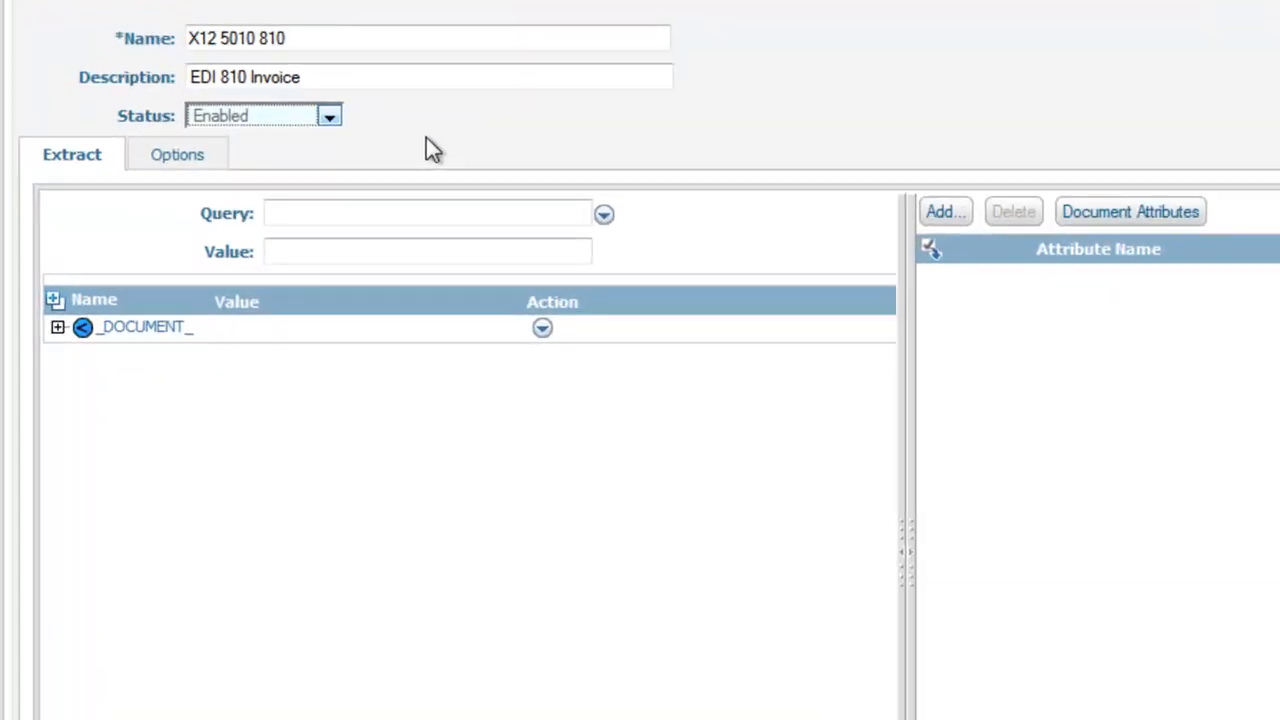
# - Expand the _DOCUMENT_ and ST nodes of the extraction tree and look through the invoice segments
pyautogui.click(58, 329)
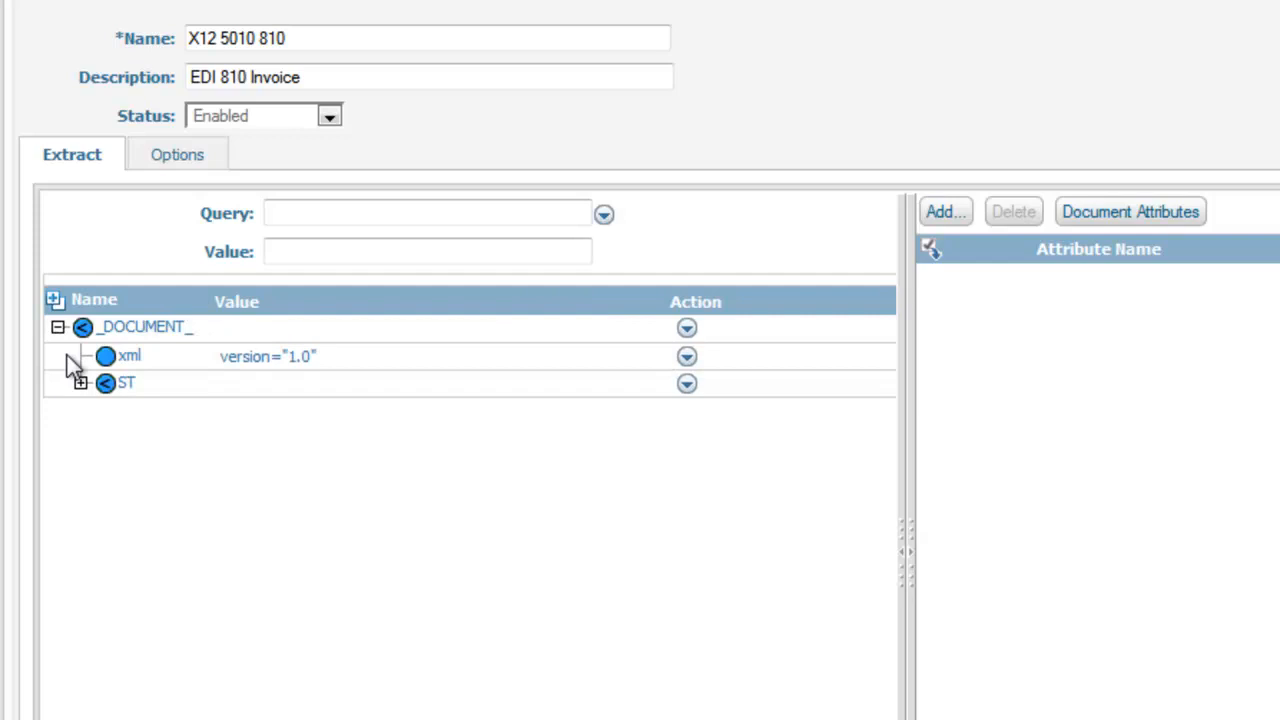
pyautogui.click(80, 385)
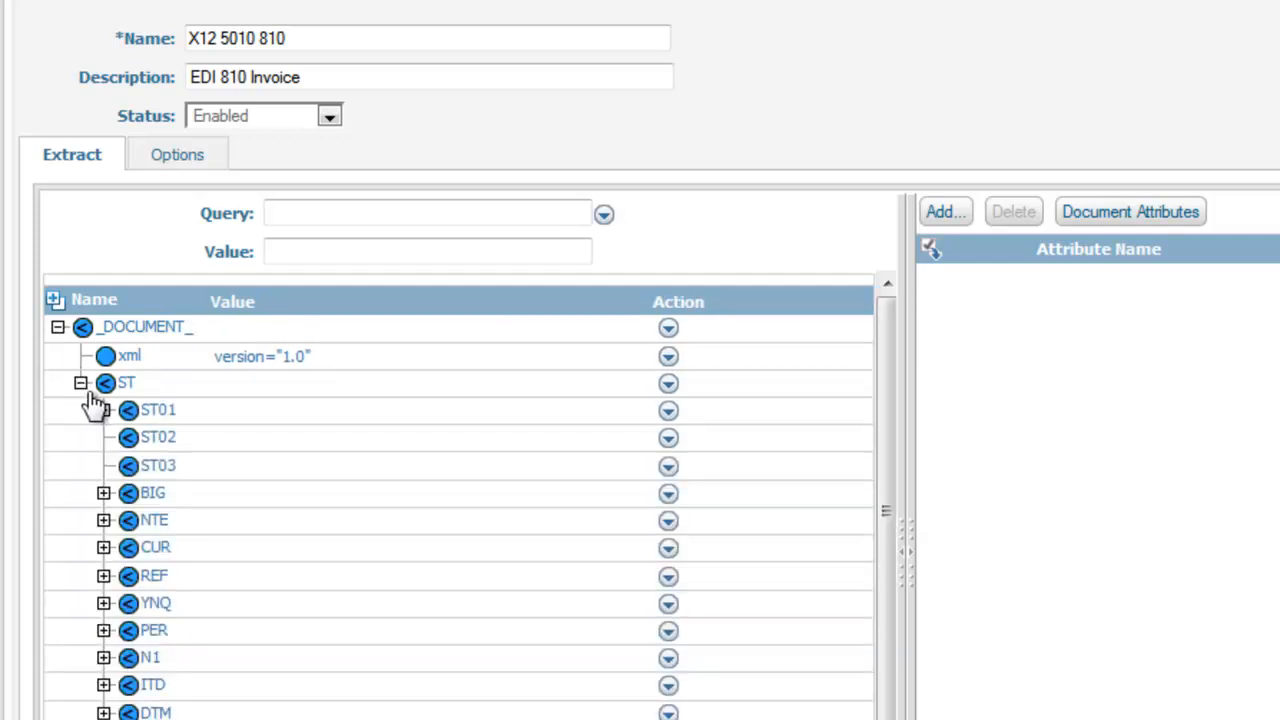
pyautogui.moveTo(887, 458); pyautogui.dragTo(870, 715)
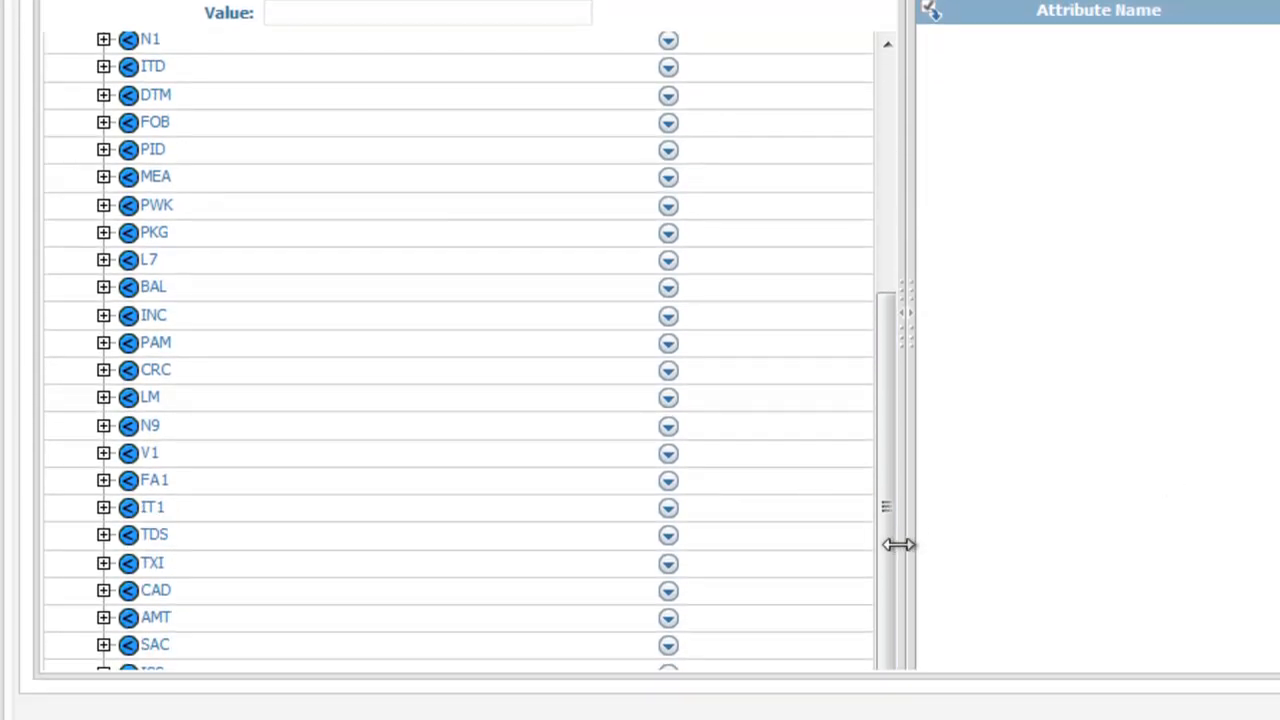
pyautogui.moveTo(882, 557); pyautogui.dragTo(934, 308)
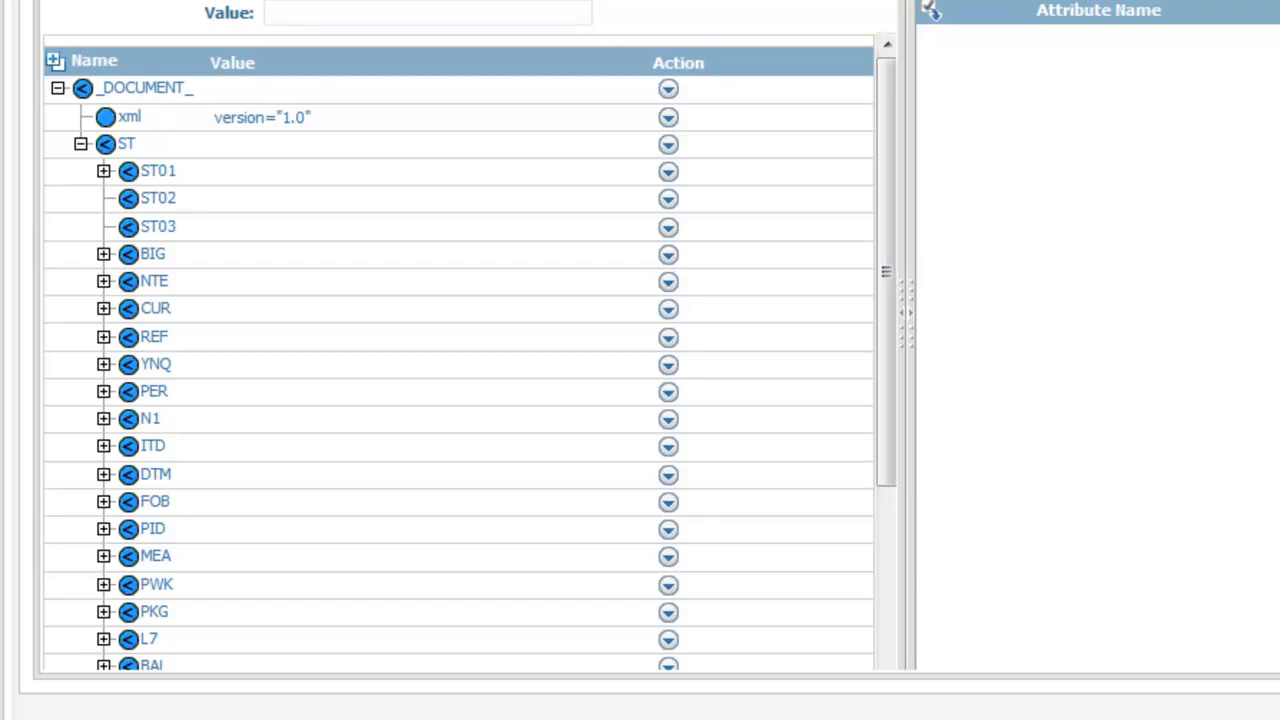
# - Examine the BIG segment's elements, including the contents of BIG07 and BIG08, and collapse the segment again
pyautogui.click(104, 256)
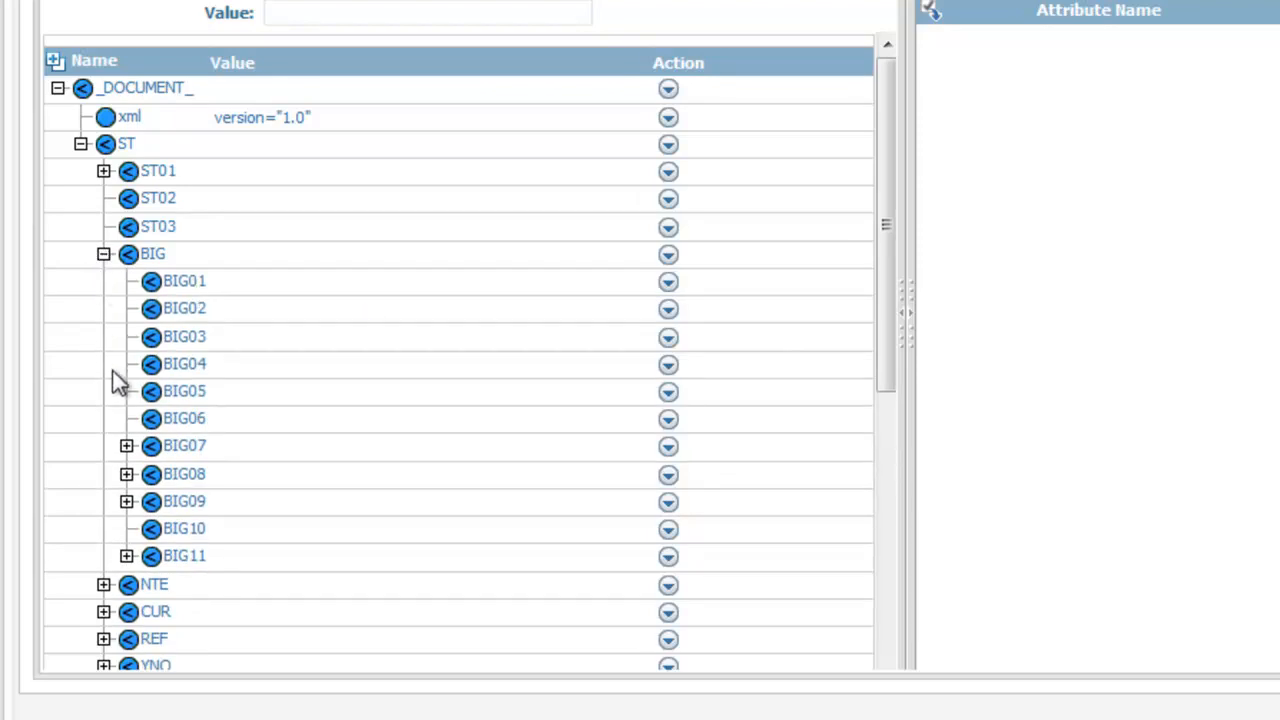
pyautogui.click(127, 449)
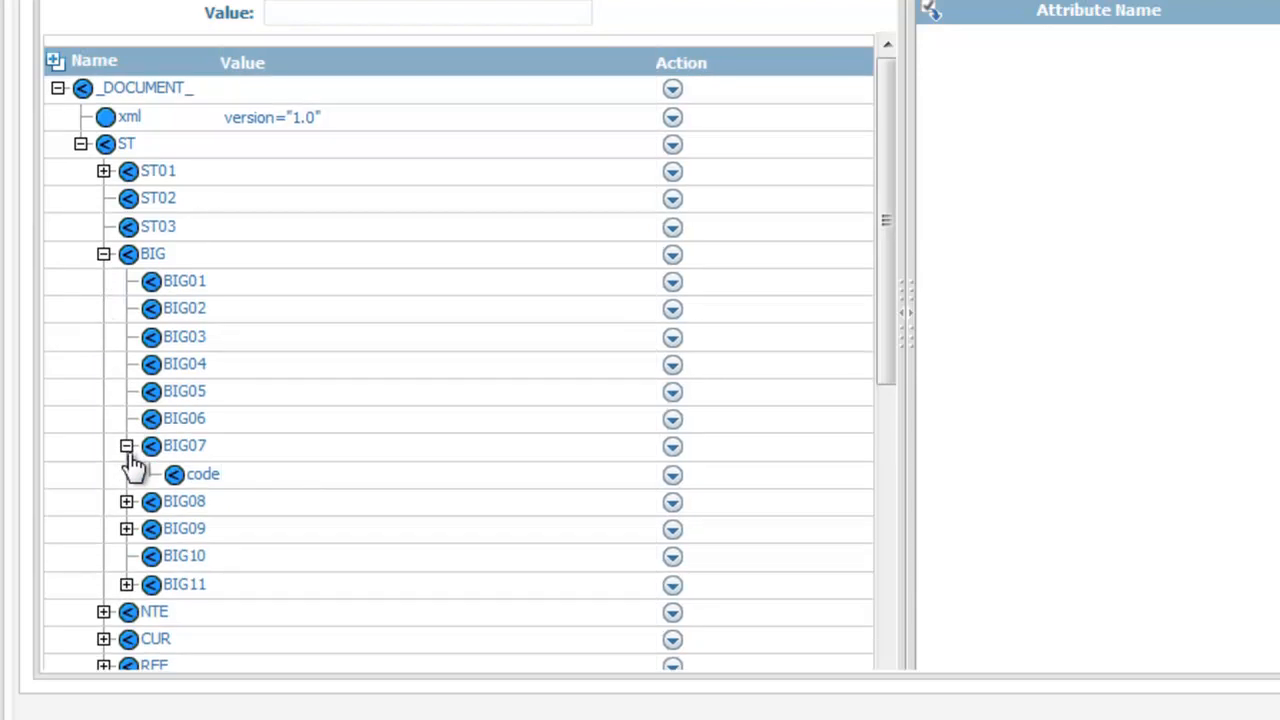
pyautogui.click(127, 502)
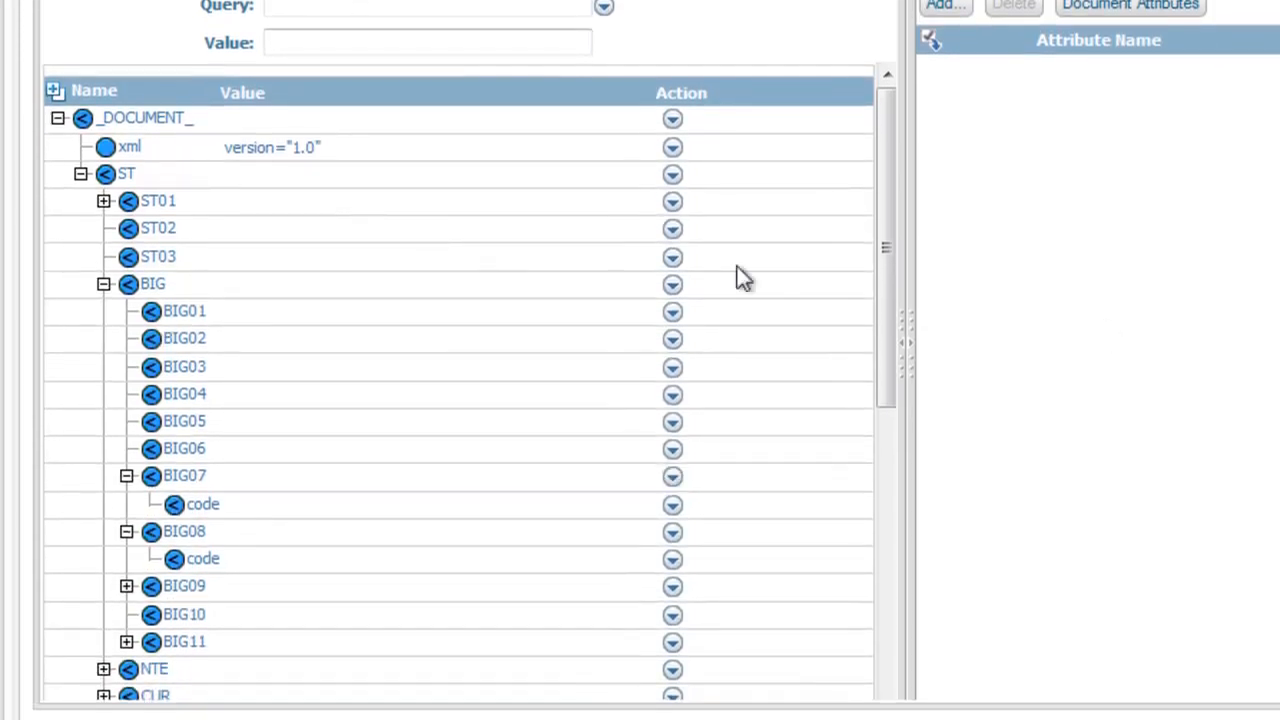
pyautogui.click(103, 284)
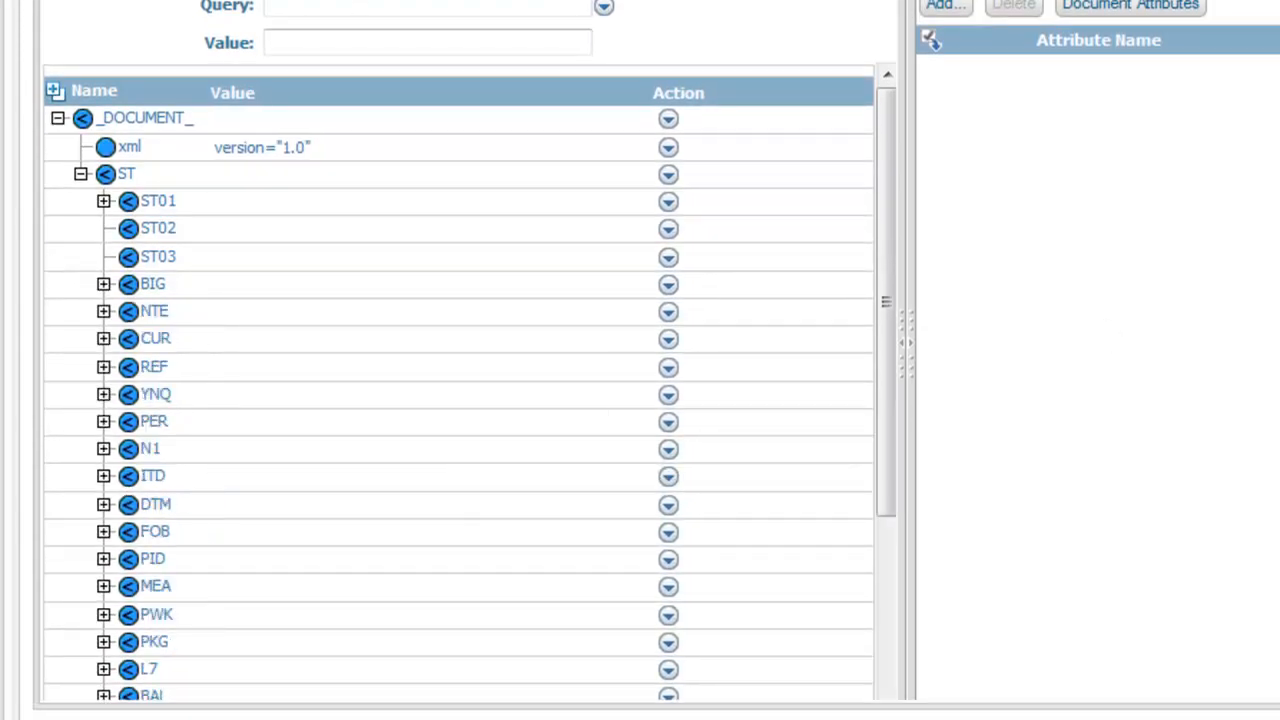
# - Expand the TDS segment of the extraction tree and start adding an extracted attribute for TDS01
pyautogui.moveTo(891, 381); pyautogui.dragTo(854, 605)
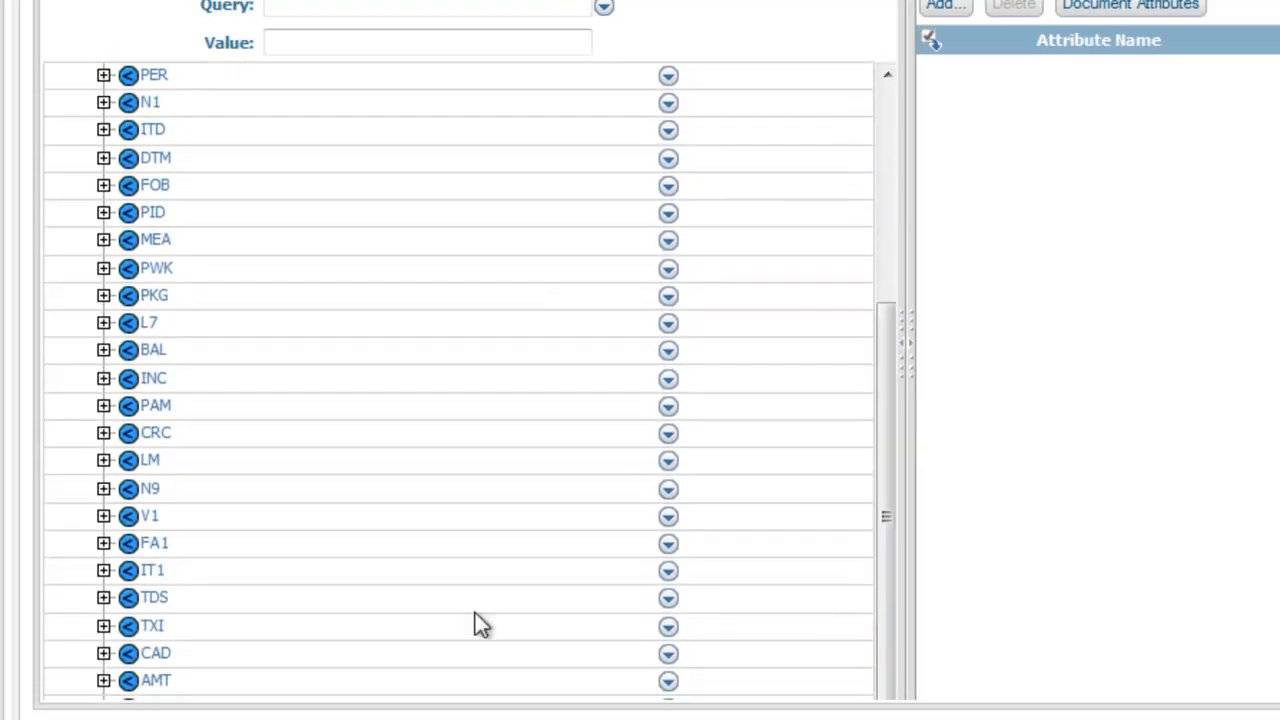
pyautogui.click(104, 598)
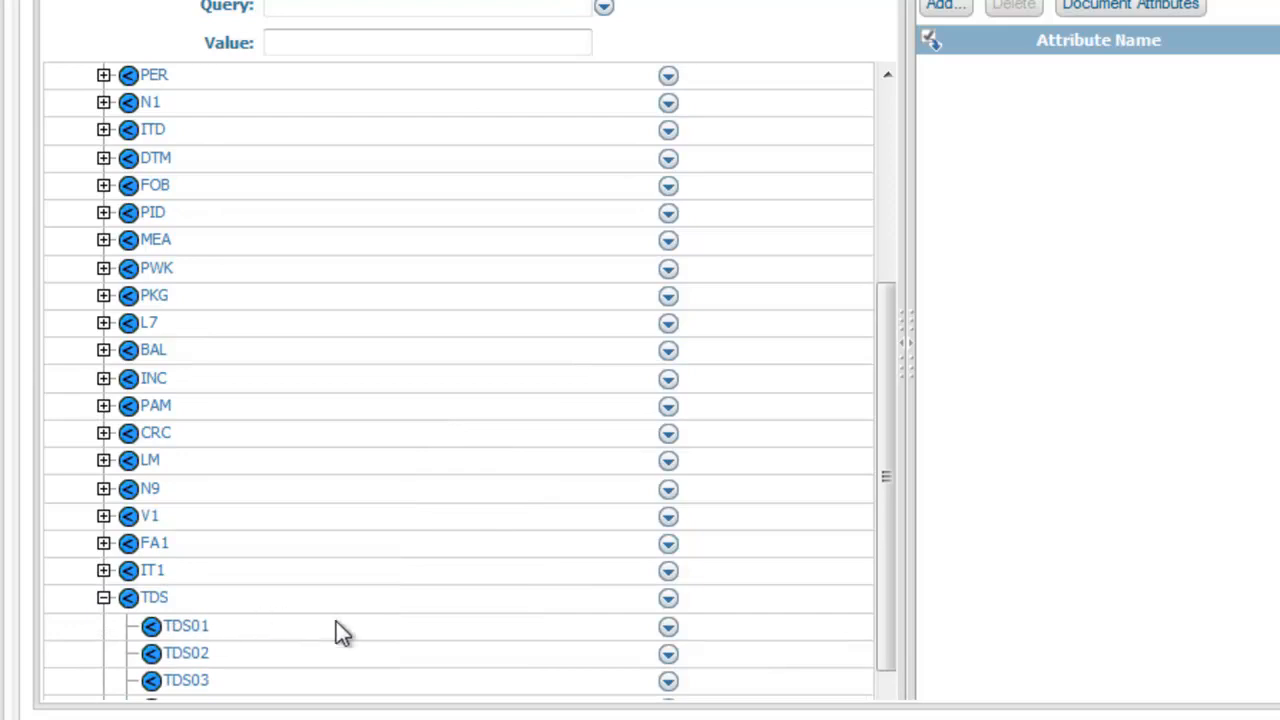
pyautogui.click(669, 628)
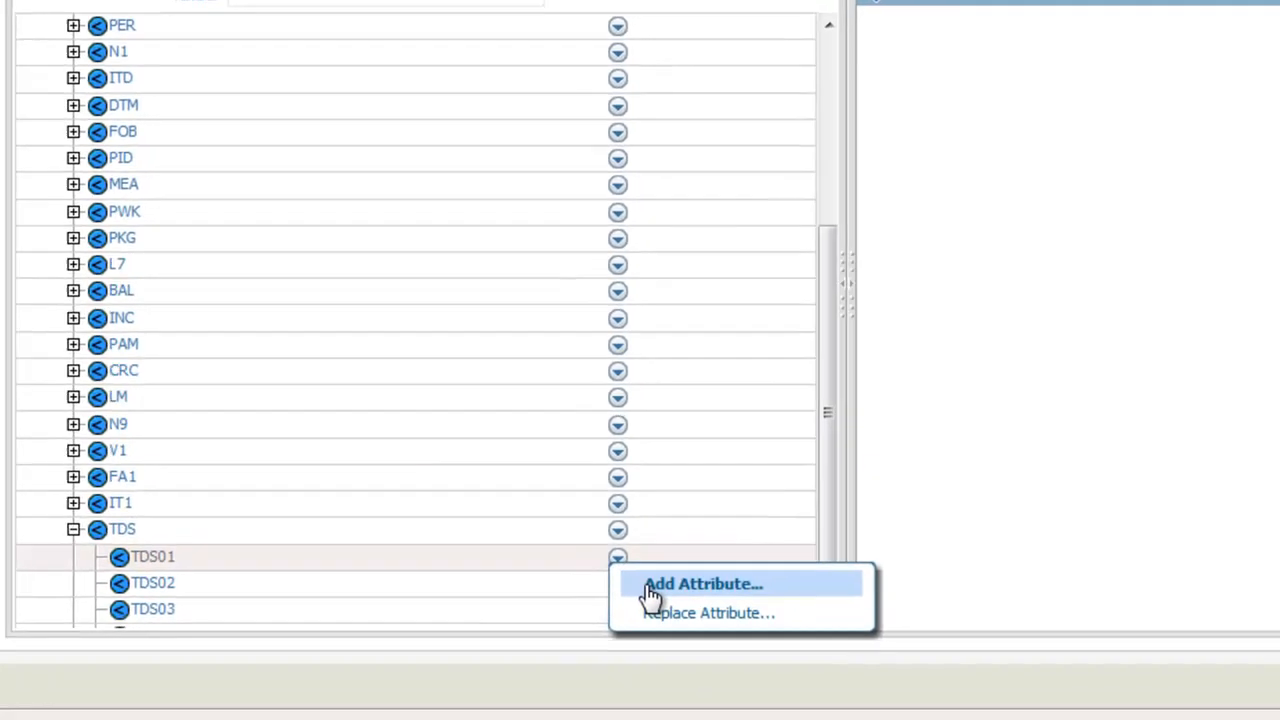
pyautogui.click(705, 654)
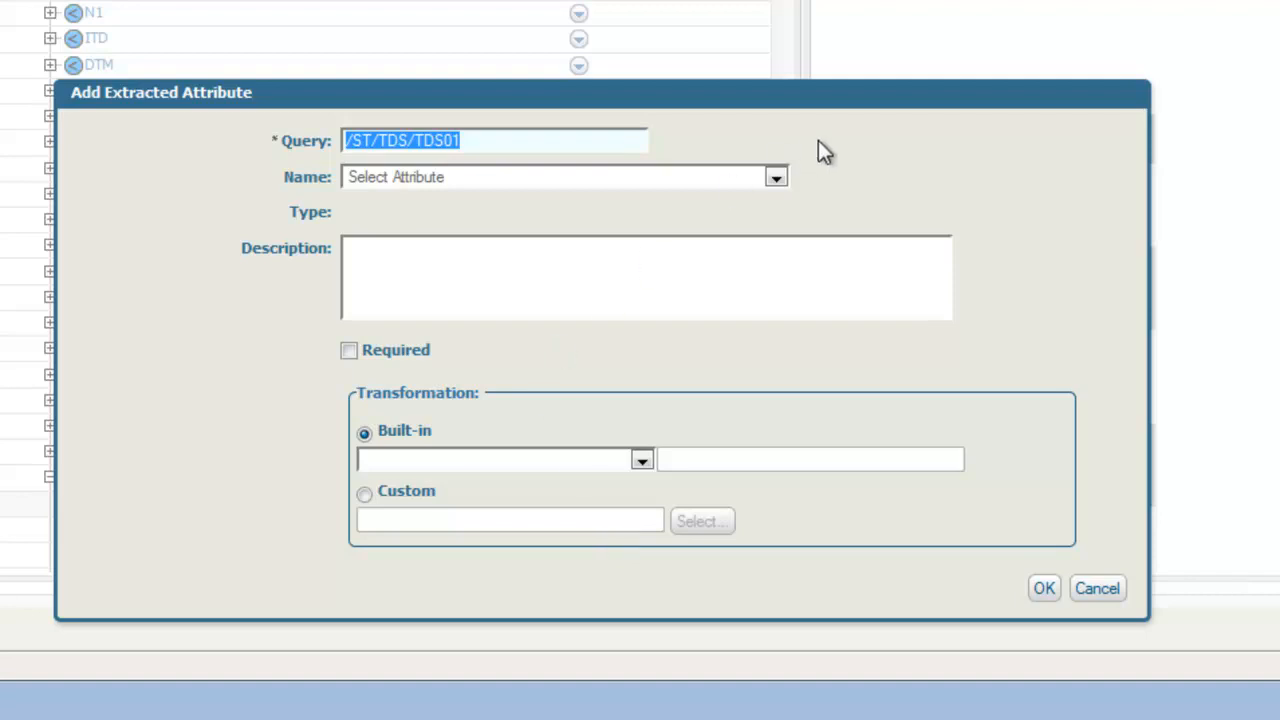
# - Assign the InvoiceAmount attribute to the /ST/TDS/TDS01 query and mark it as required
pyautogui.click(776, 180)
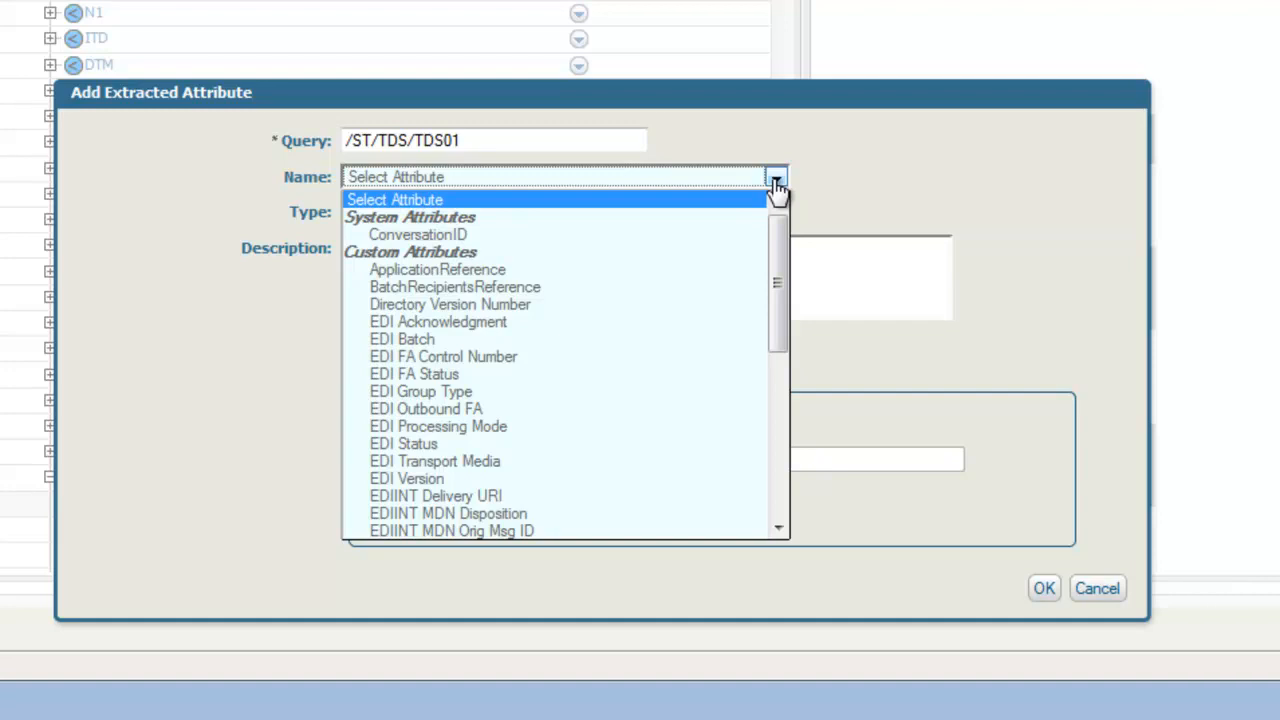
pyautogui.moveTo(773, 248); pyautogui.dragTo(763, 393)
pyautogui.click(559, 383)
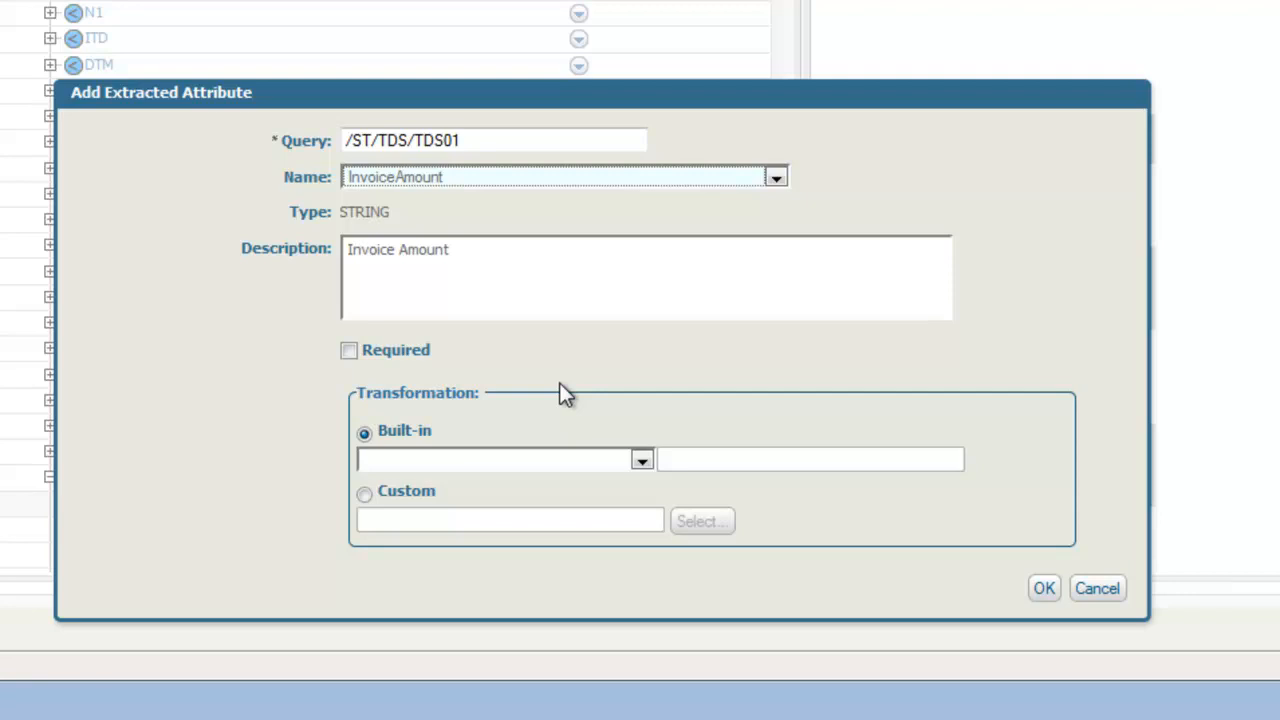
pyautogui.click(348, 352)
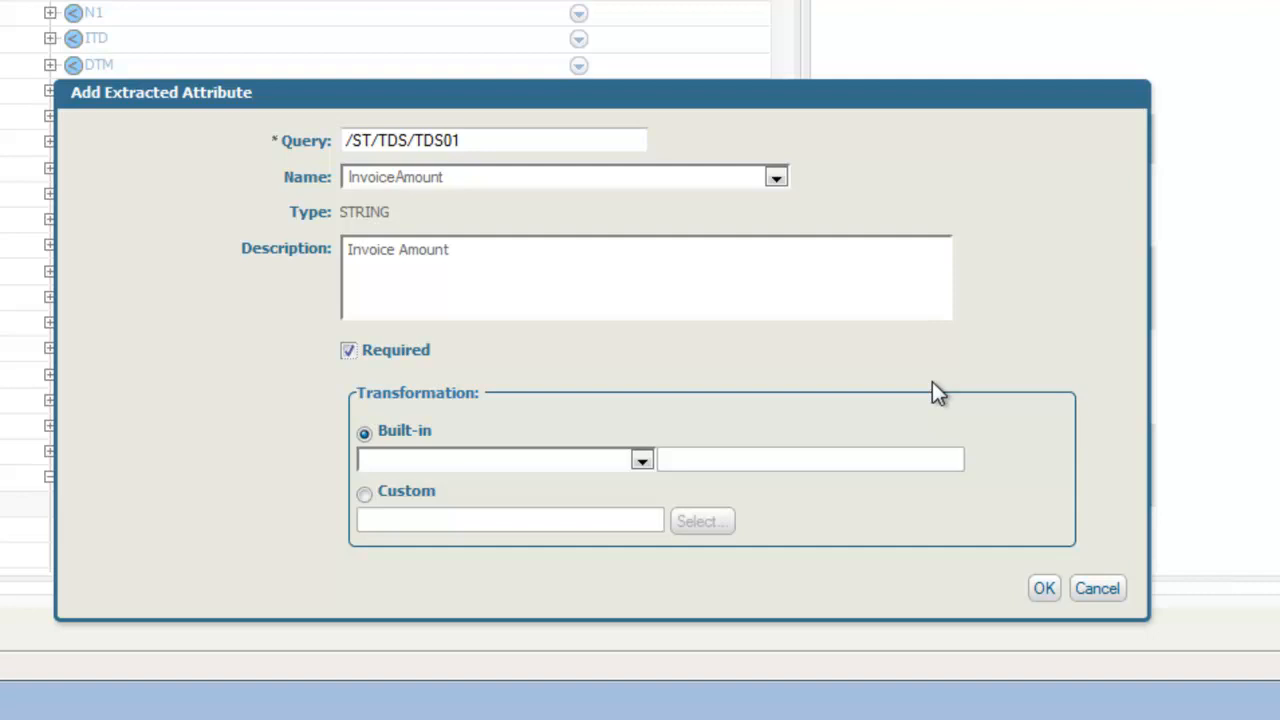
# - Review the built-in and custom transformation choices, keep Built-in with no transformation selected, and confirm the extracted attribute
pyautogui.click(640, 460)
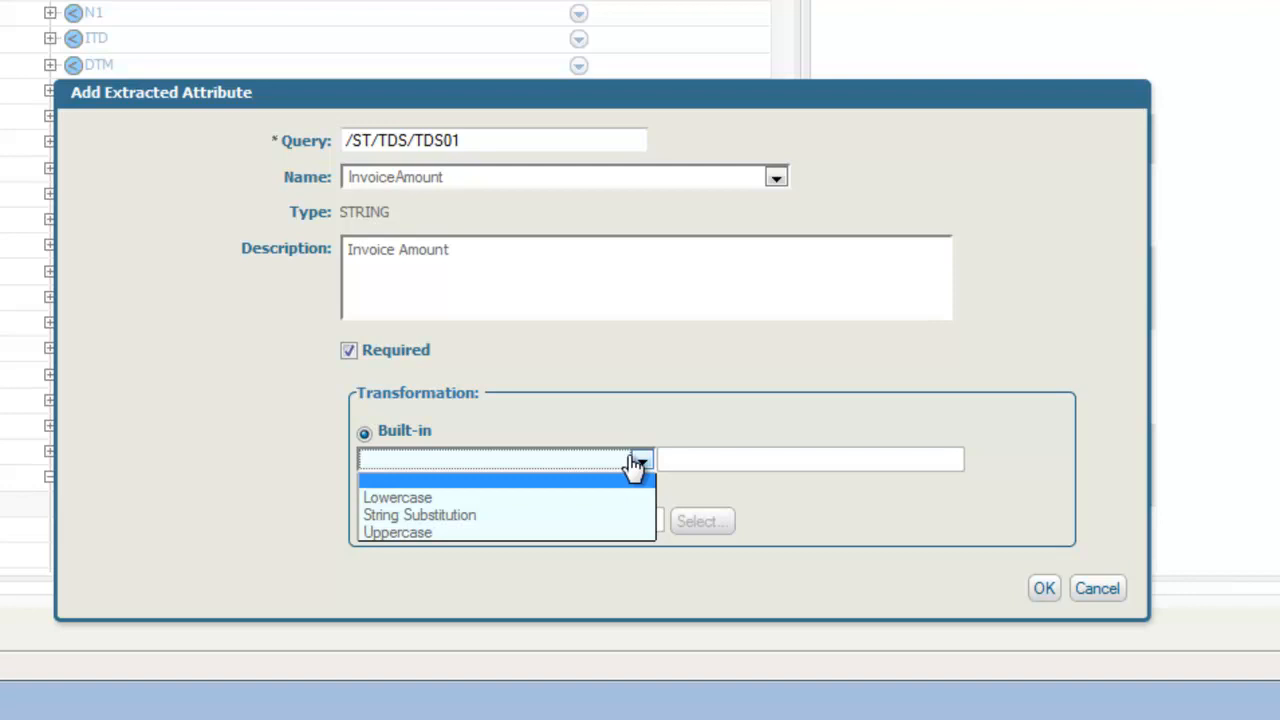
pyautogui.click(657, 428)
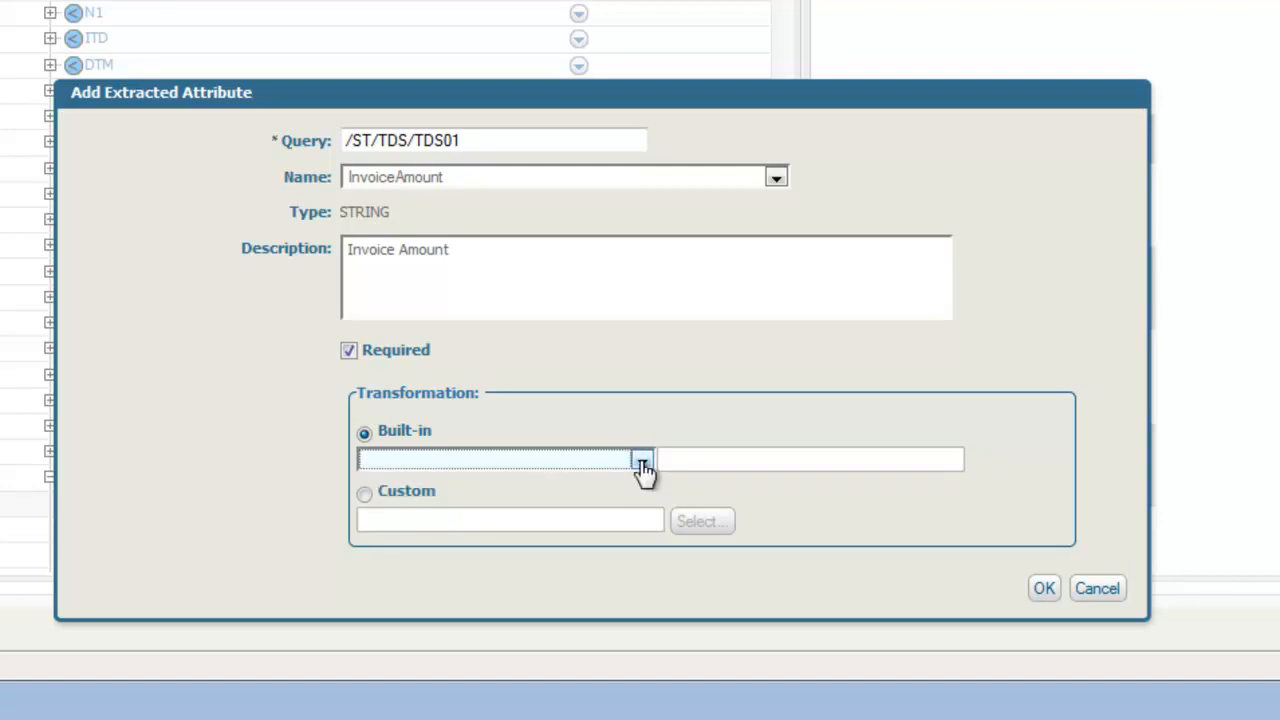
pyautogui.click(364, 494)
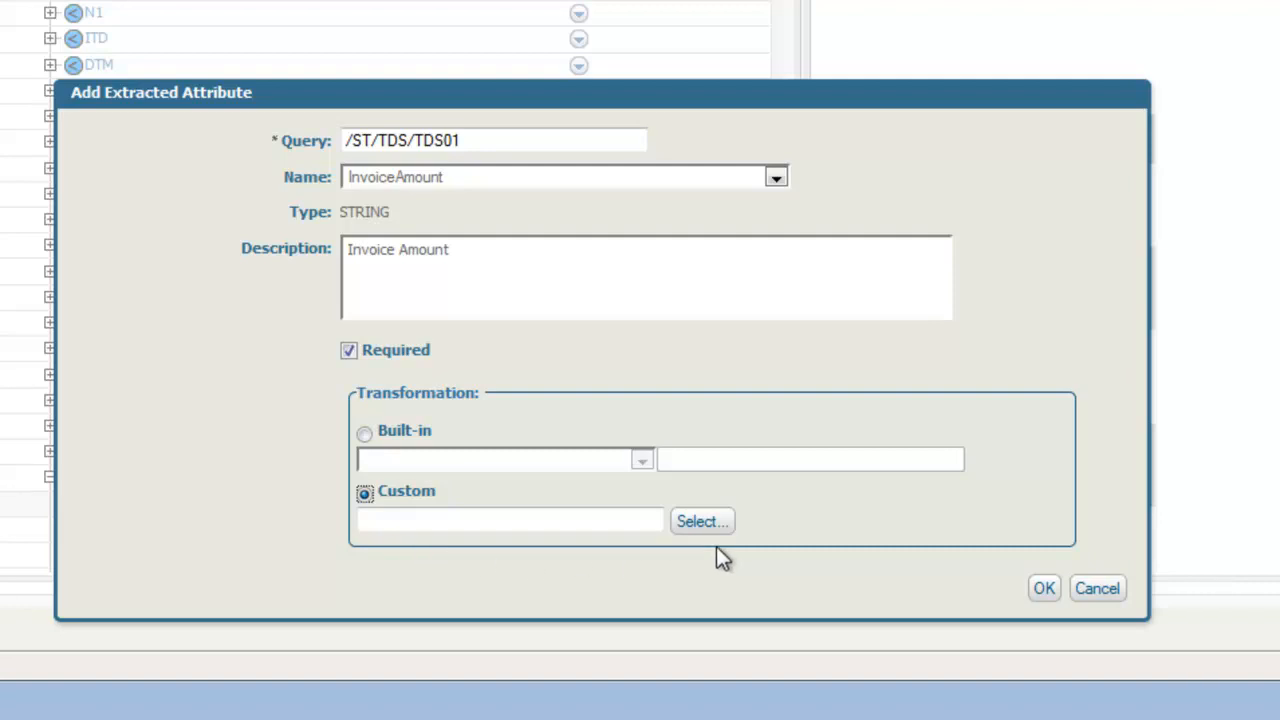
pyautogui.click(397, 431)
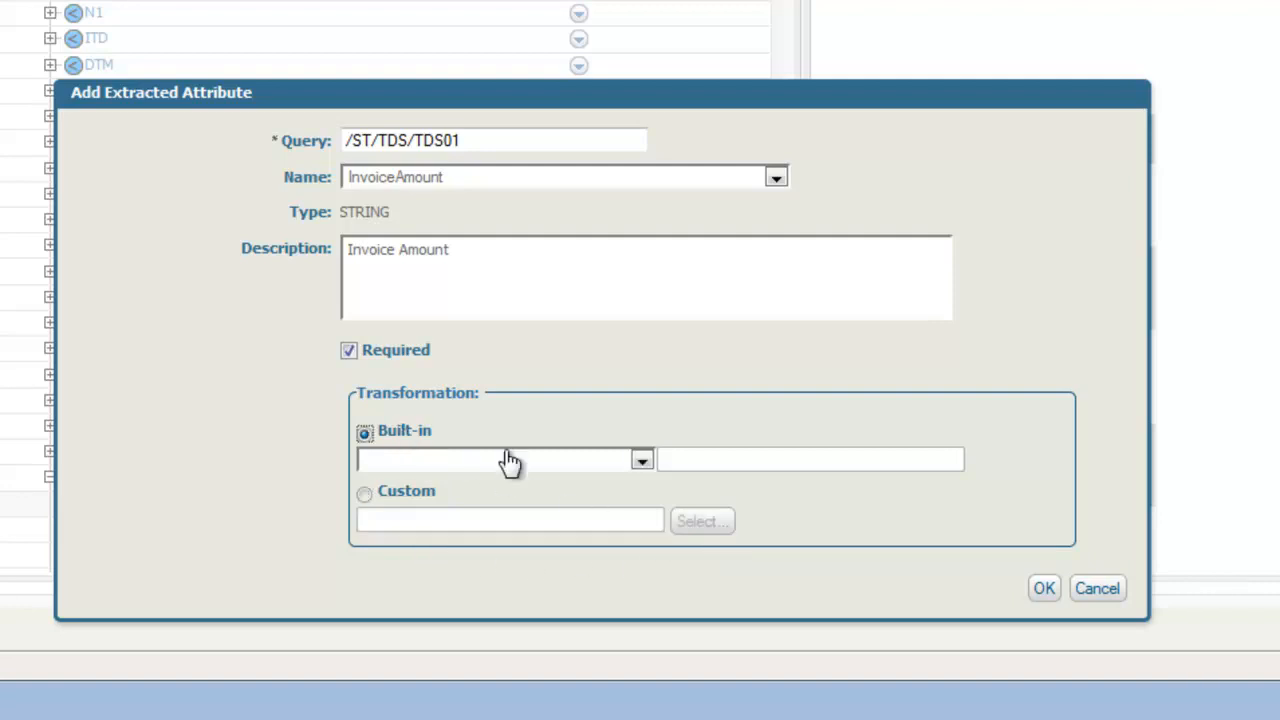
pyautogui.click(1044, 588)
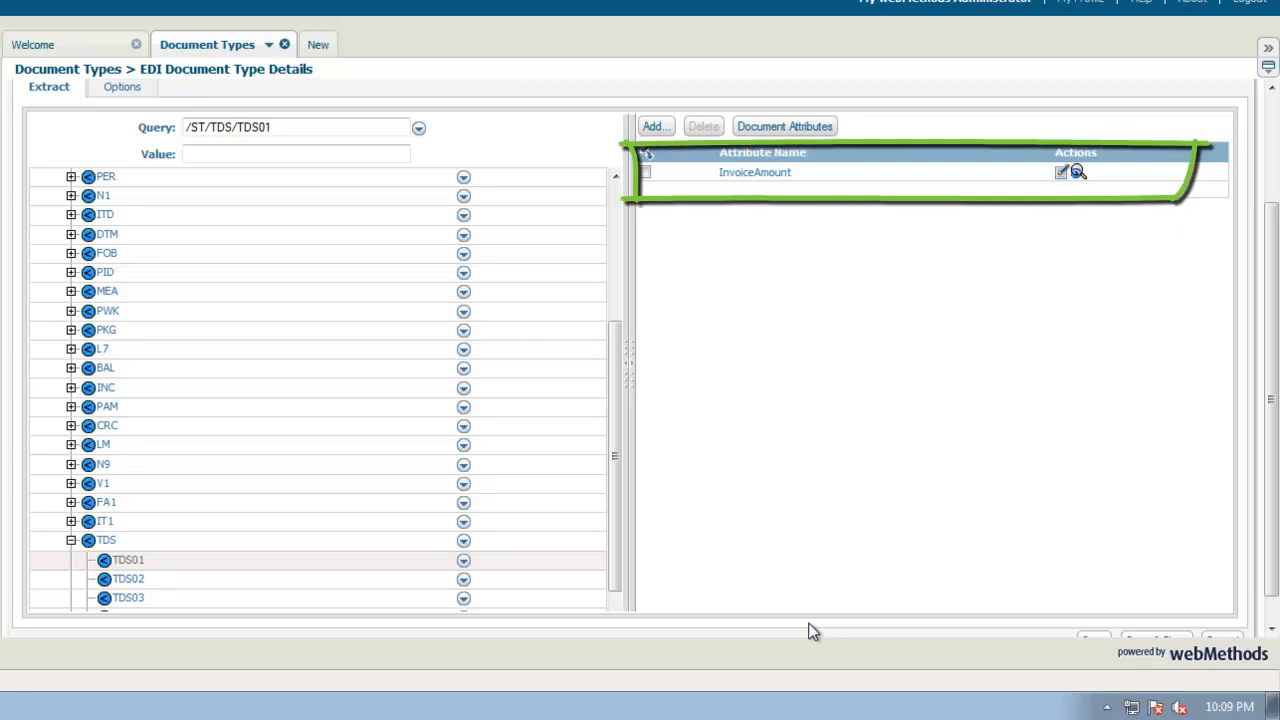
# - Examine the document type's options, trying Validate Structure on and off and viewing the choices for which documents to save, keeping All documents
pyautogui.moveTo(616, 482); pyautogui.dragTo(640, 318)
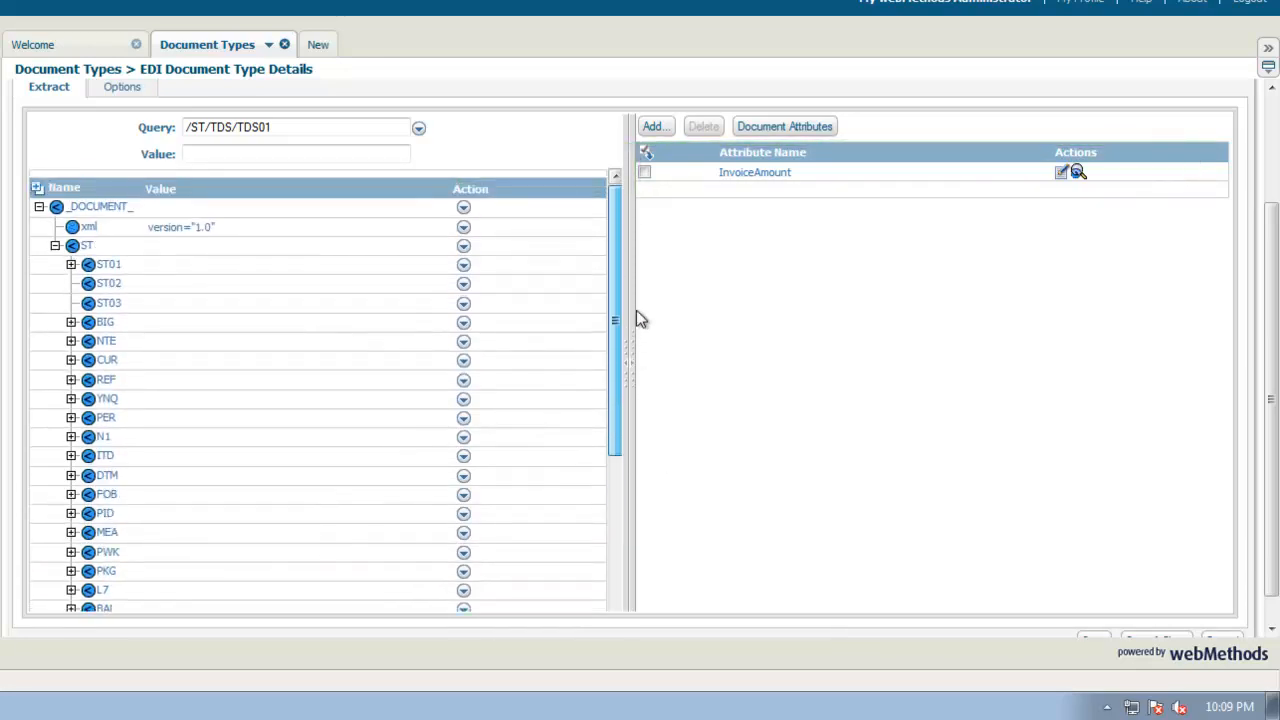
pyautogui.moveTo(1275, 420); pyautogui.dragTo(1273, 287)
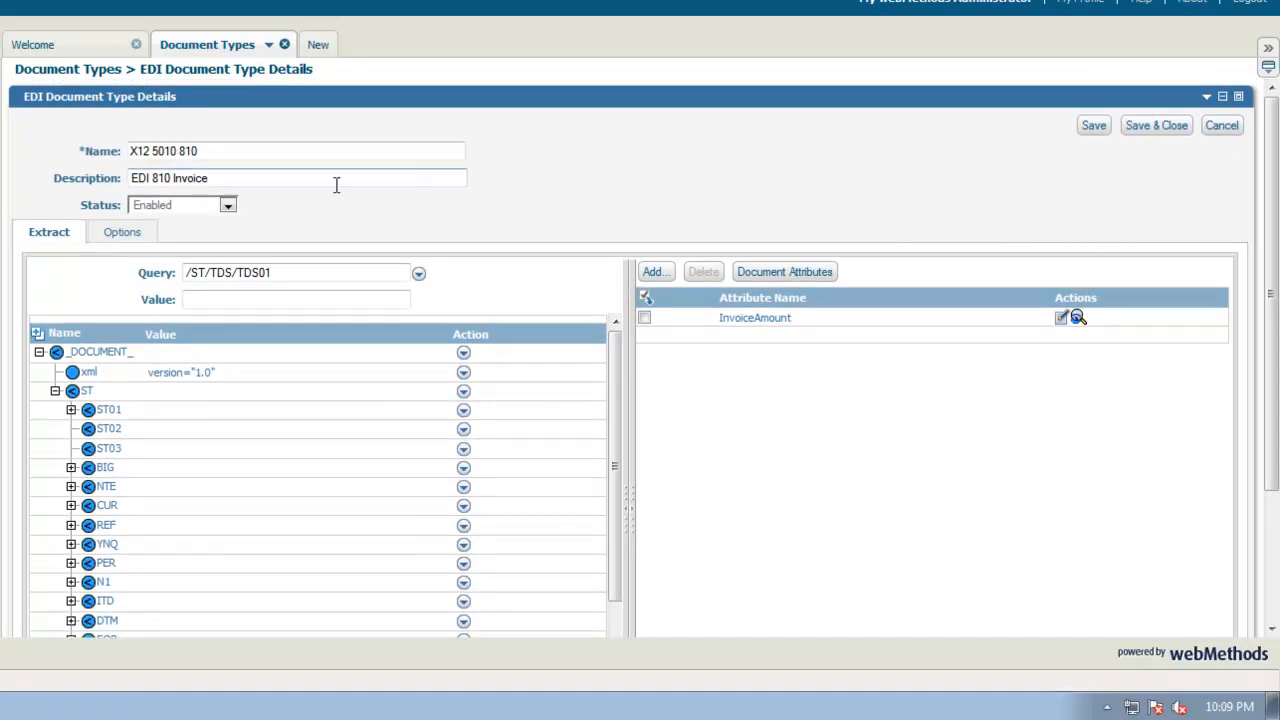
pyautogui.click(128, 240)
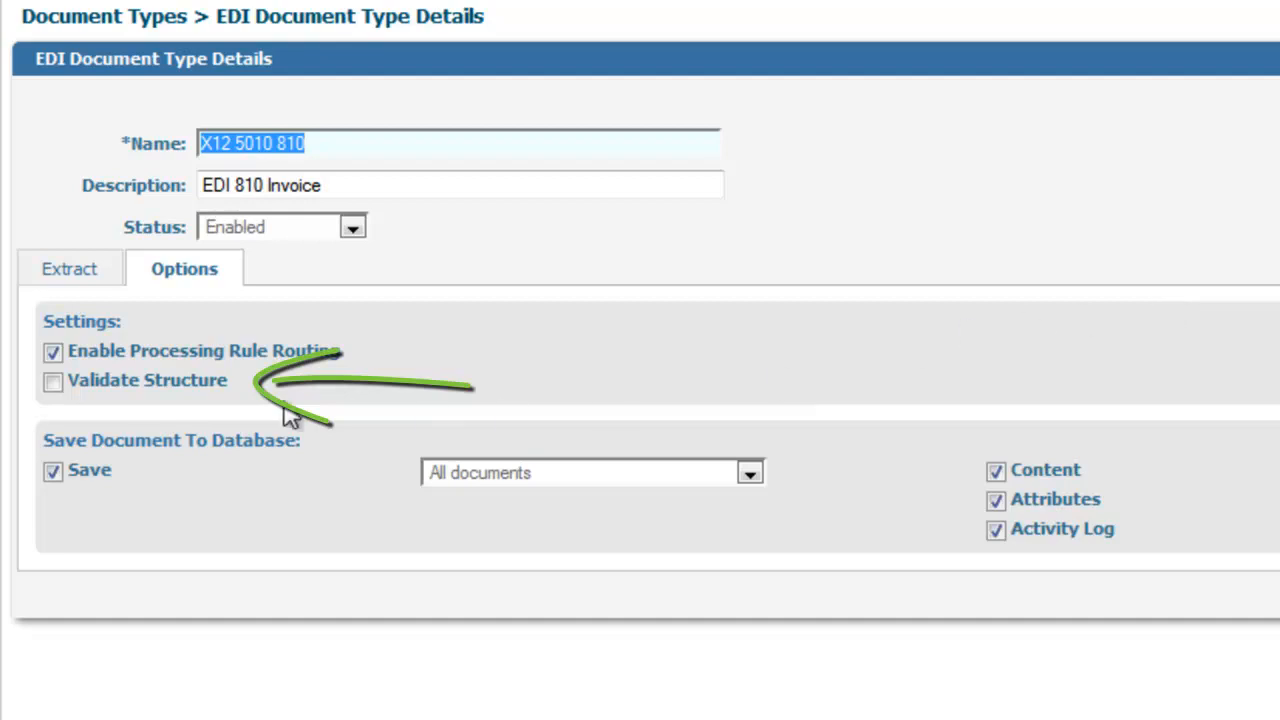
pyautogui.click(57, 391)
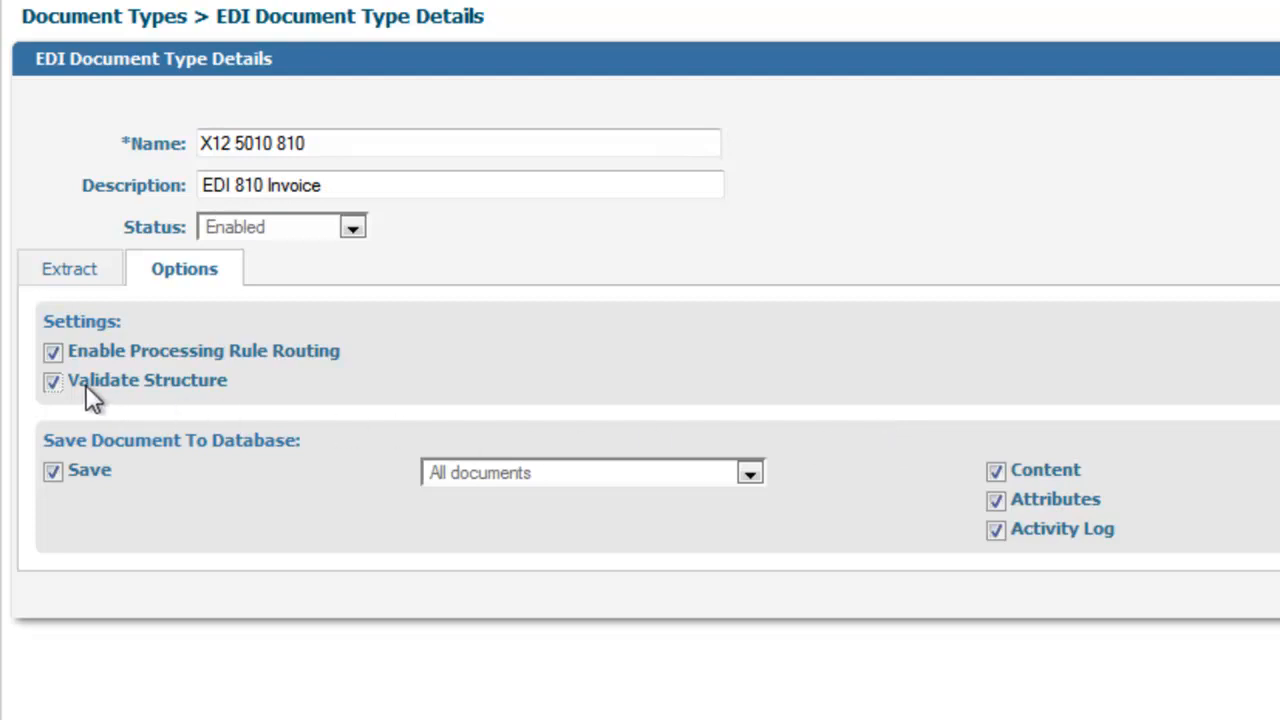
pyautogui.click(54, 384)
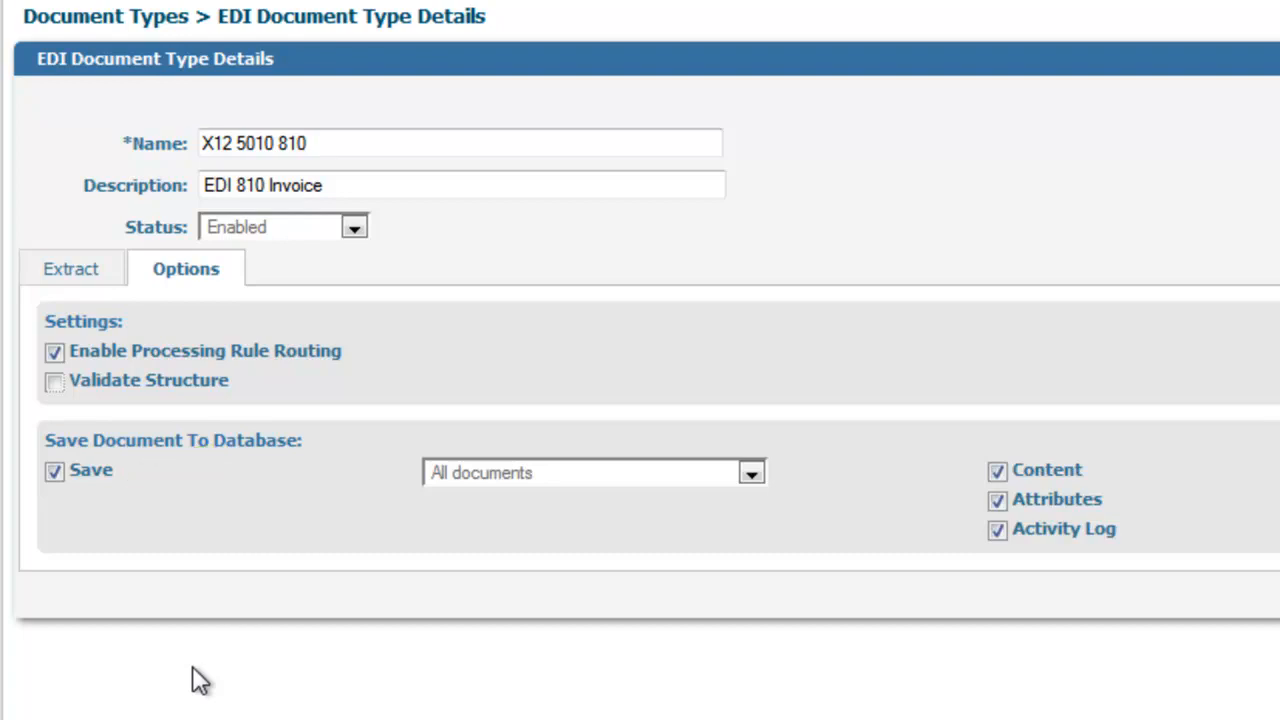
pyautogui.click(610, 474)
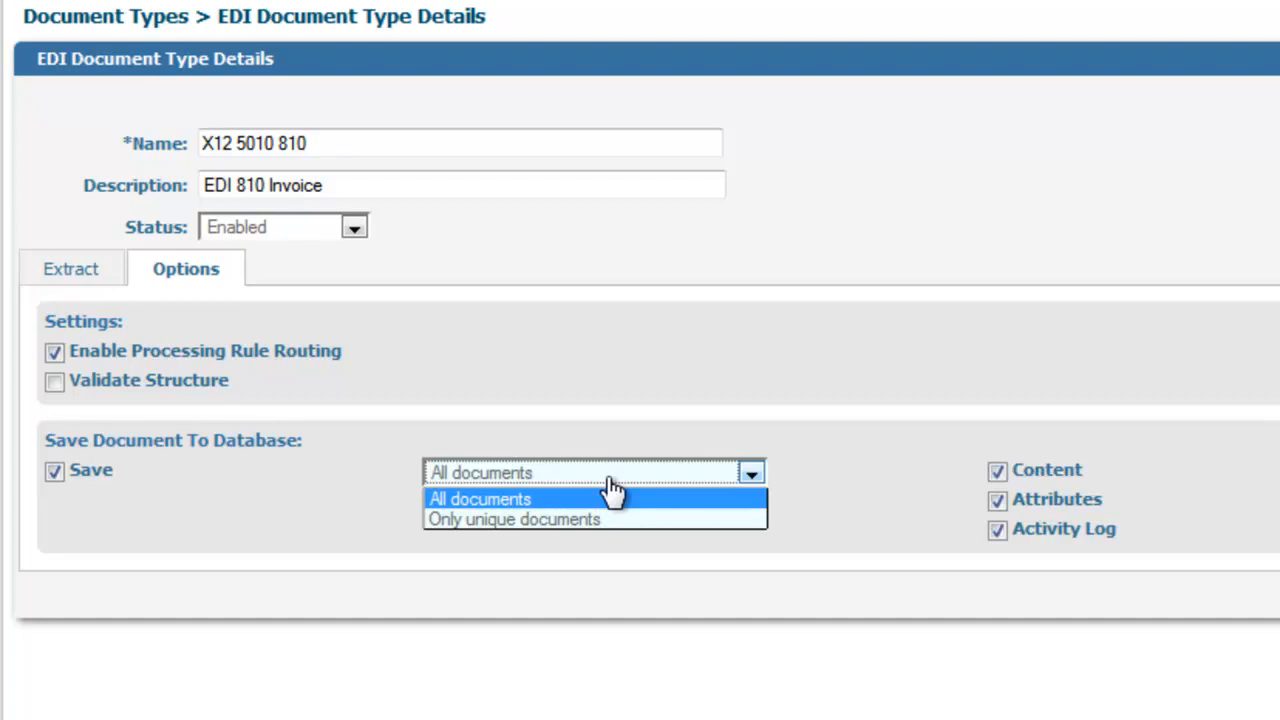
pyautogui.click(650, 395)
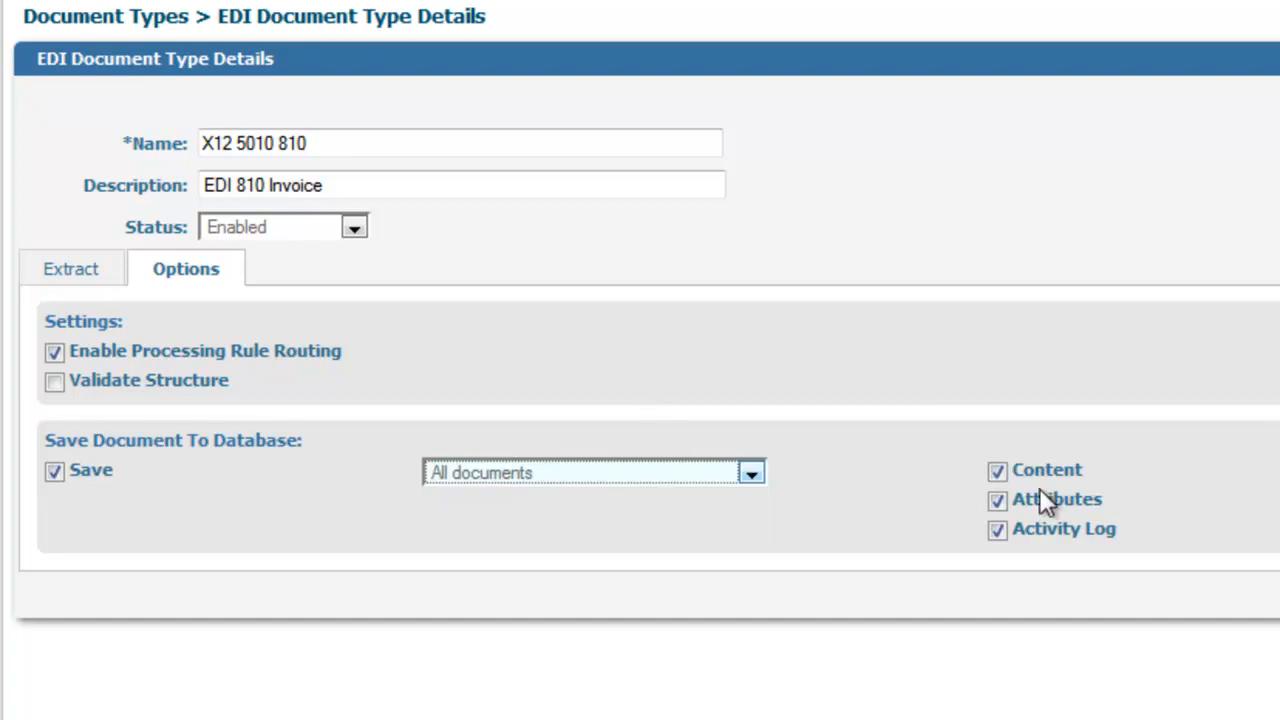